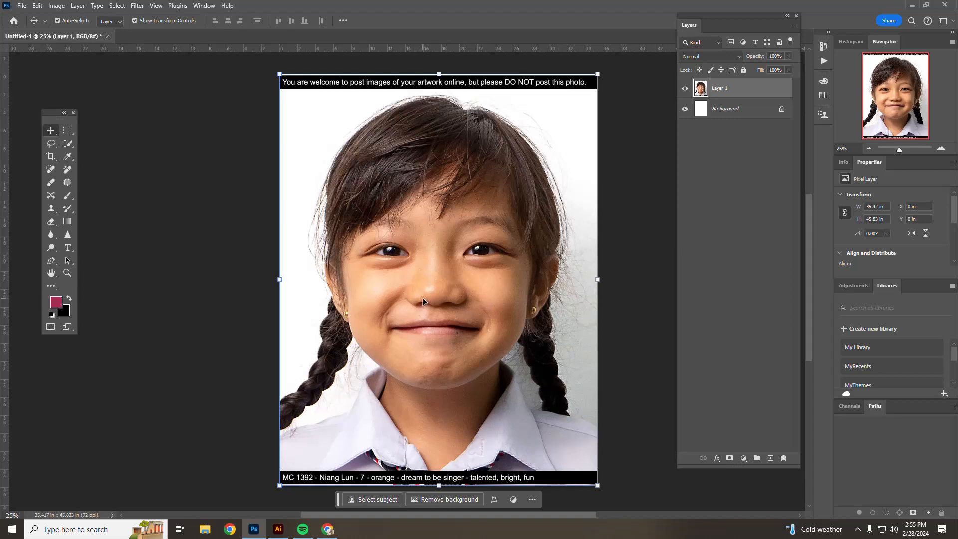
Crop the portrait at W x H x Resolution 9 × 12 in, excluding both black caption bars and centring the face.
{"action": "left_click", "coordinate": [51, 156]}
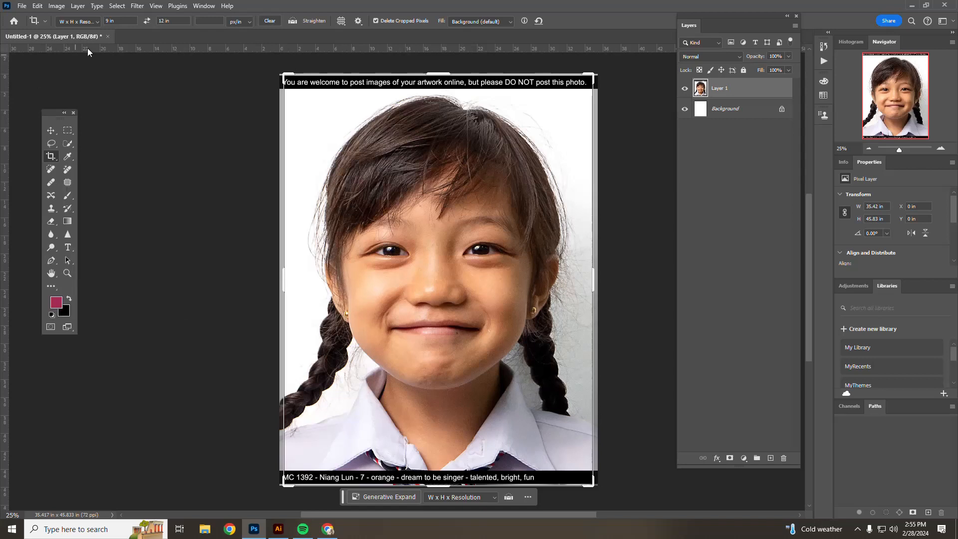
{"action": "left_click", "coordinate": [90, 23]}
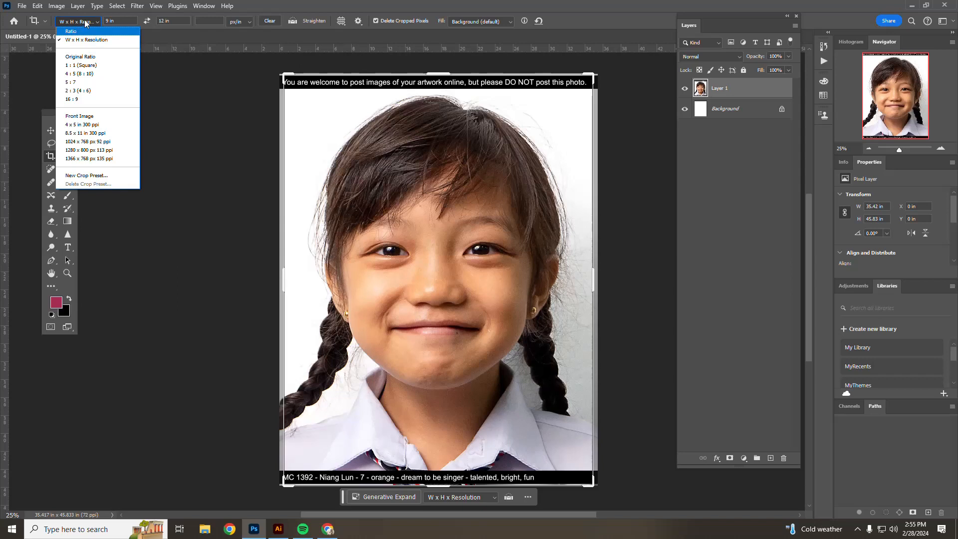
{"action": "left_click", "coordinate": [121, 22]}
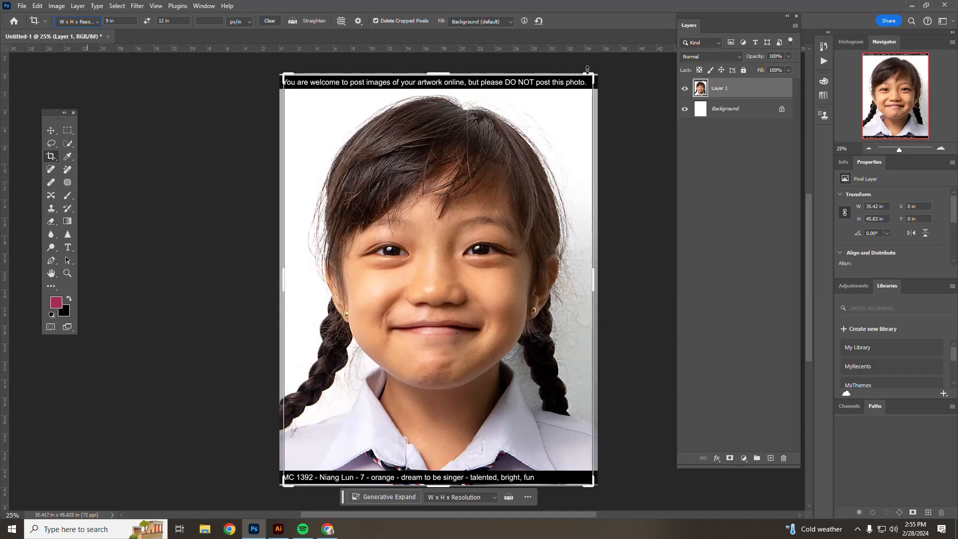
{"action": "left_click_drag", "start_coordinate": [591, 75], "coordinate": [585, 81]}
{"action": "left_click_drag", "start_coordinate": [292, 483], "coordinate": [301, 471]}
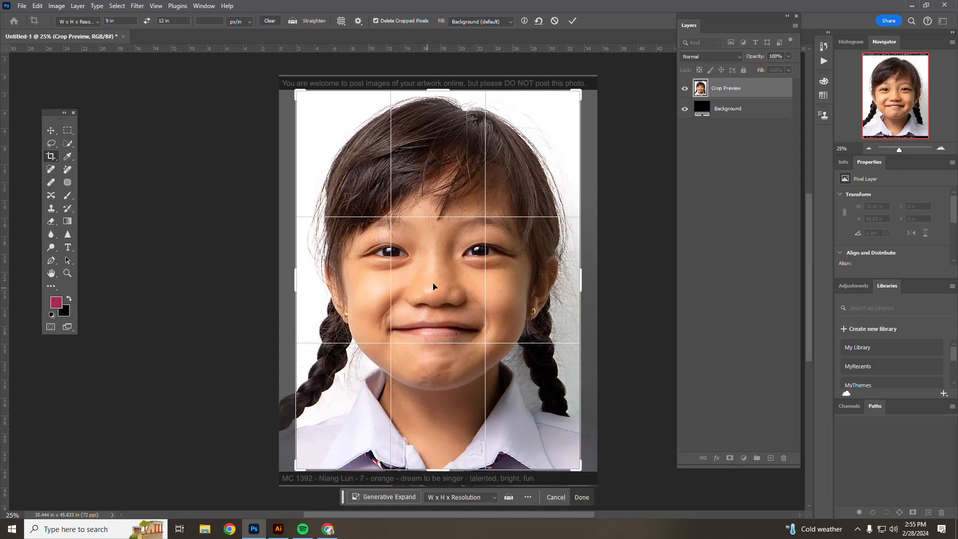
{"action": "left_click_drag", "start_coordinate": [435, 284], "coordinate": [442, 285]}
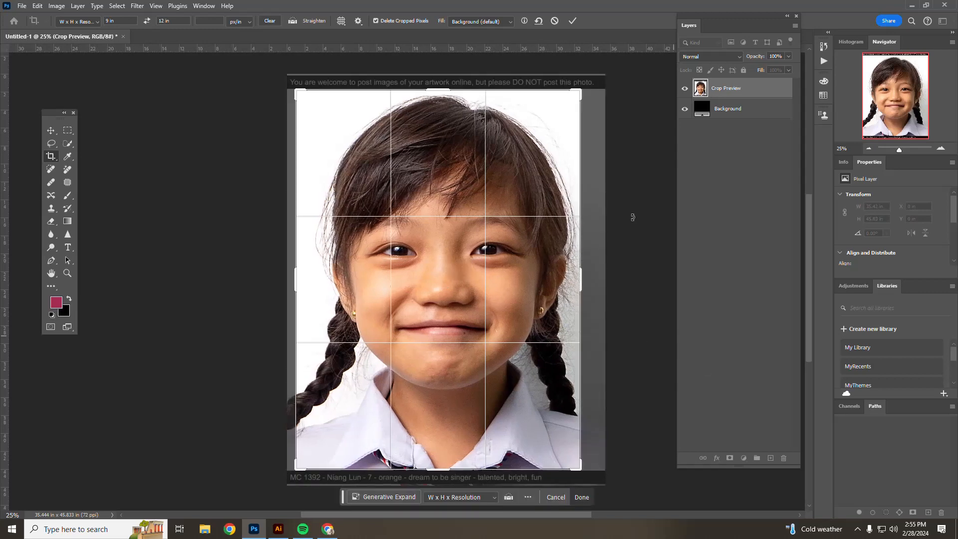
{"action": "left_click", "coordinate": [573, 23]}
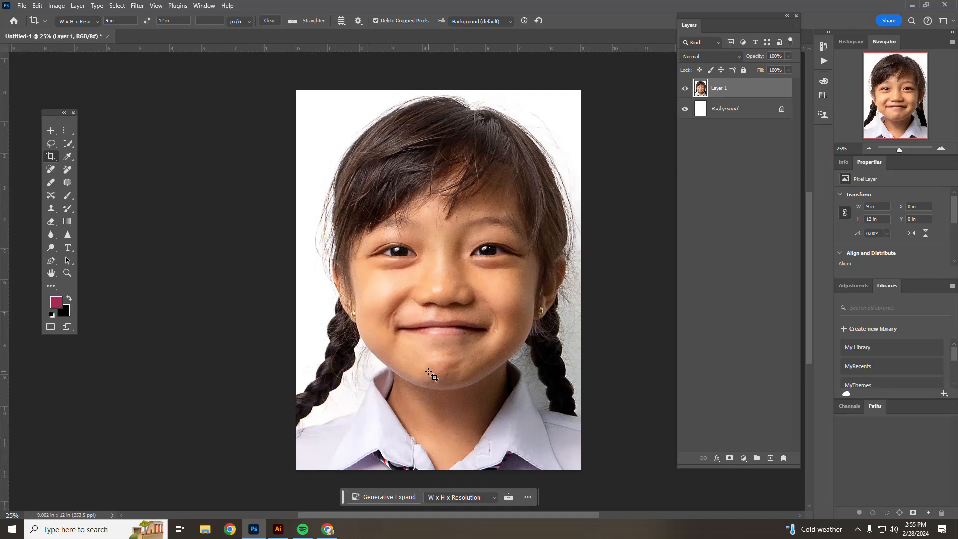
Check the cropped photo's dimensions and resolution in Image Size, with its preview zoomed out.
{"action": "left_click", "coordinate": [56, 6]}
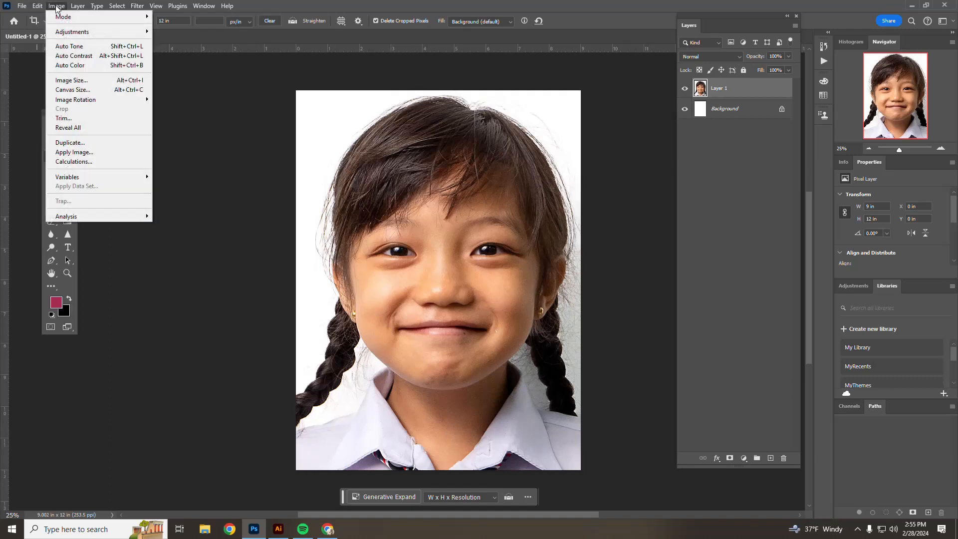
{"action": "left_click", "coordinate": [71, 80]}
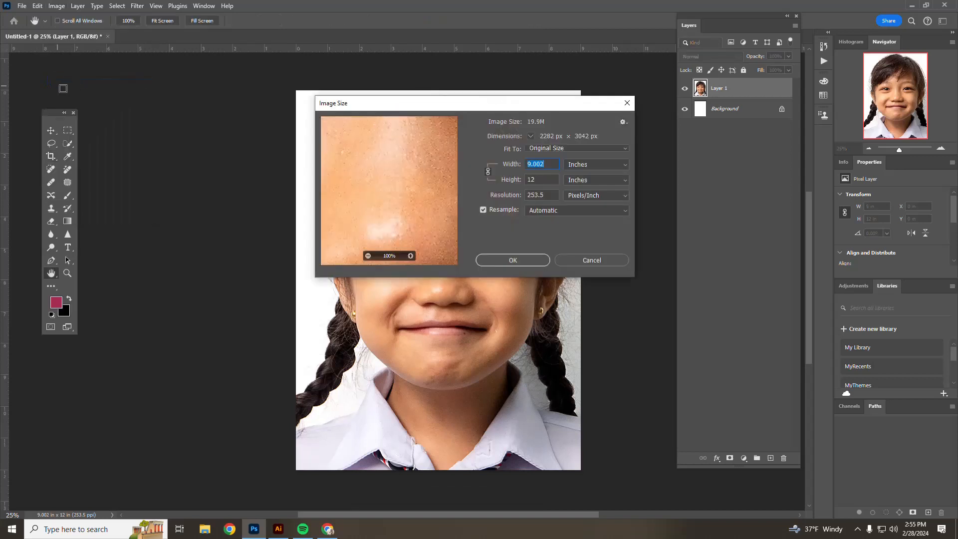
{"action": "left_click", "coordinate": [367, 255]}
{"action": "left_click", "coordinate": [367, 256]}
{"action": "left_click", "coordinate": [367, 256]}
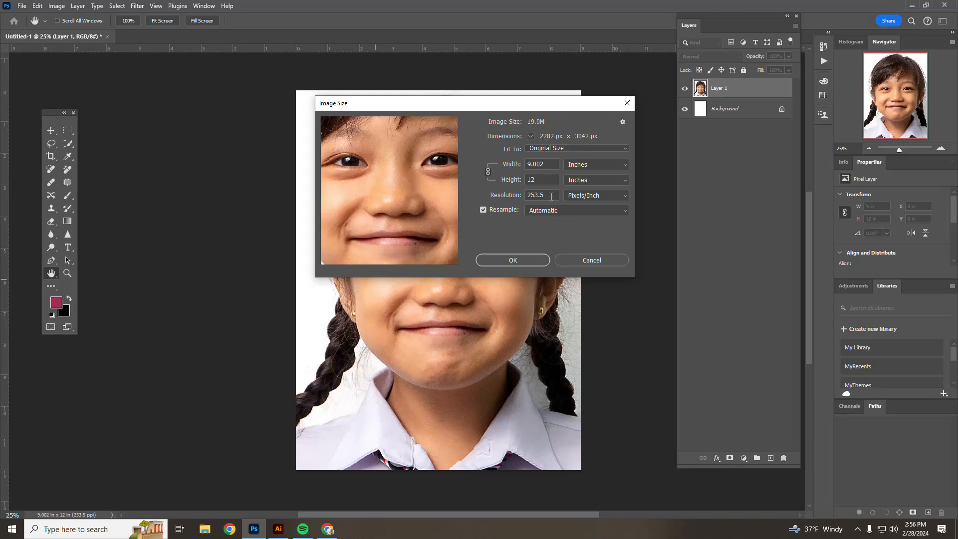
{"action": "left_click", "coordinate": [517, 265]}
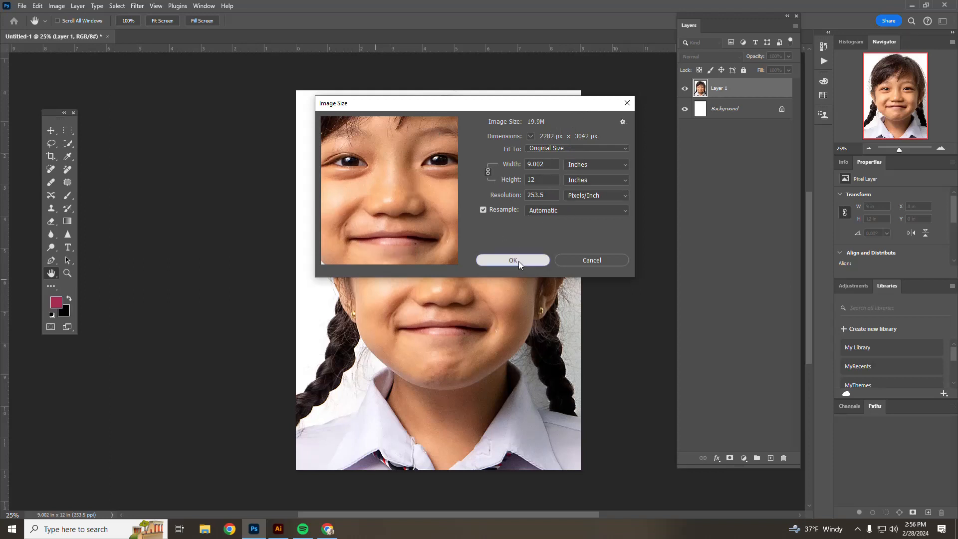
Open the Filter Gallery's Cutout filter on Layer 1 with the portrait previewed at 33.3%.
{"action": "key", "text": "c"}
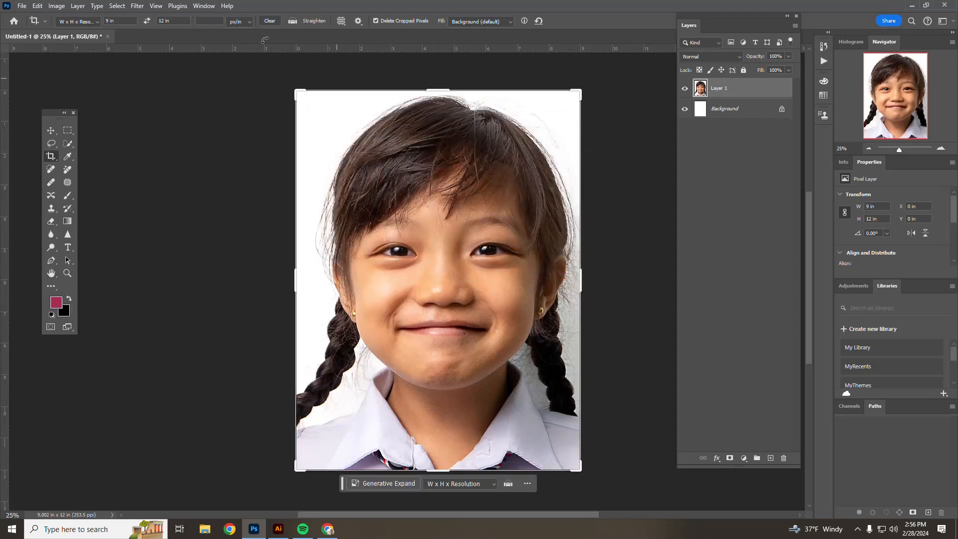
{"action": "left_click", "coordinate": [51, 130]}
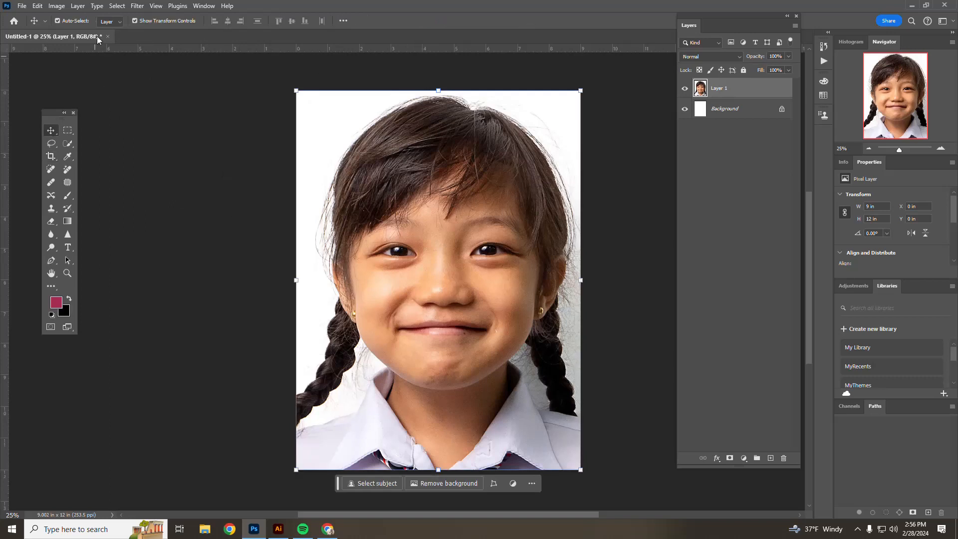
{"action": "left_click", "coordinate": [137, 6]}
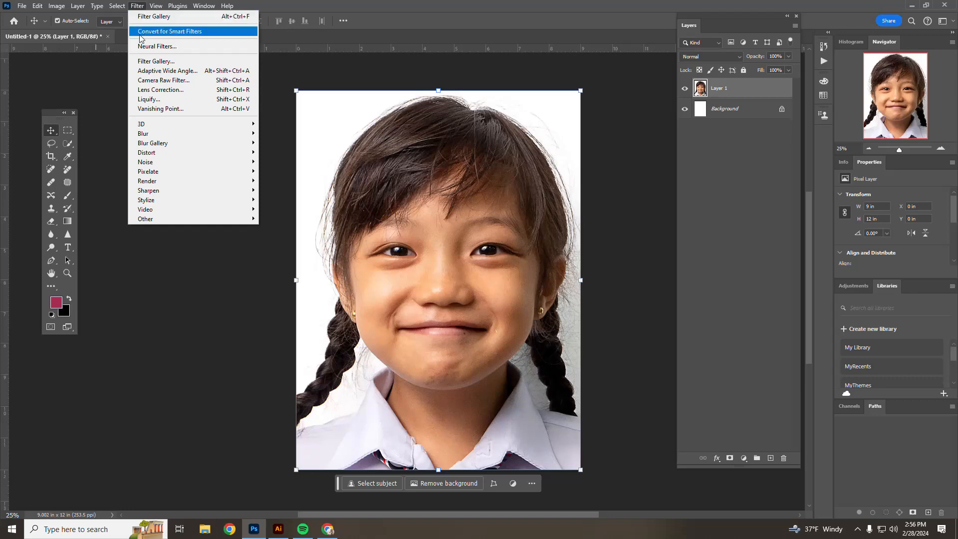
{"action": "left_click", "coordinate": [143, 62]}
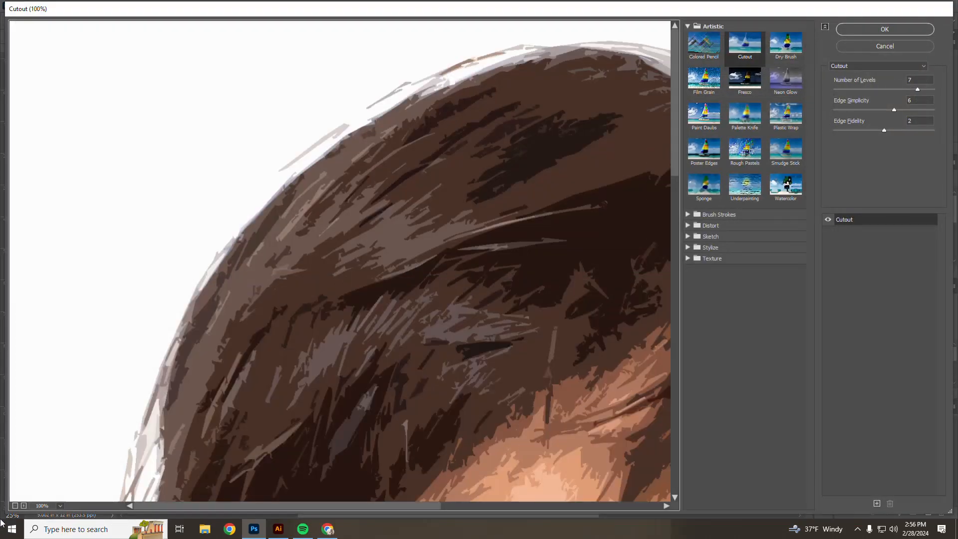
{"action": "left_click", "coordinate": [15, 505]}
{"action": "left_click", "coordinate": [15, 505]}
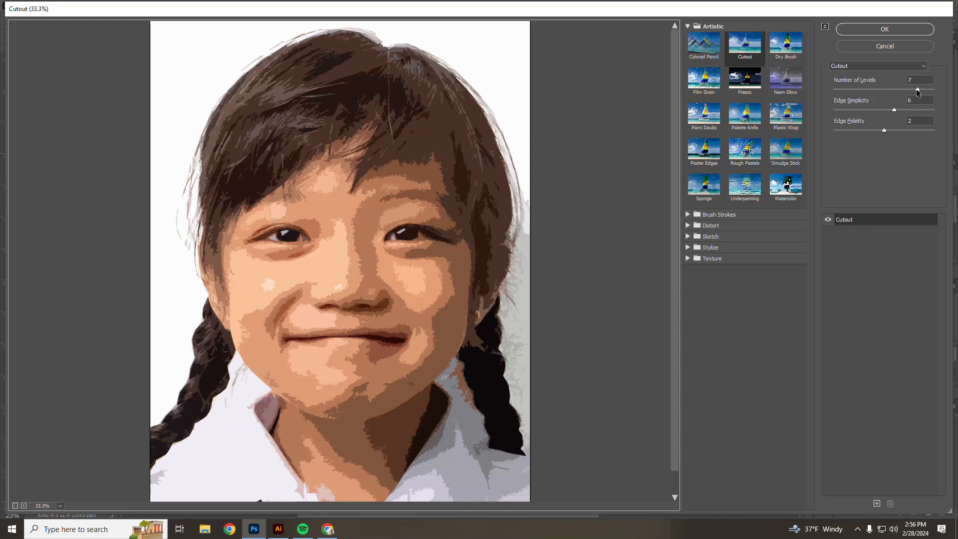
Compare the Cutout preview with Number of Levels at 6 and 5, and return it to 7.
{"action": "left_click_drag", "start_coordinate": [917, 89], "coordinate": [895, 90]}
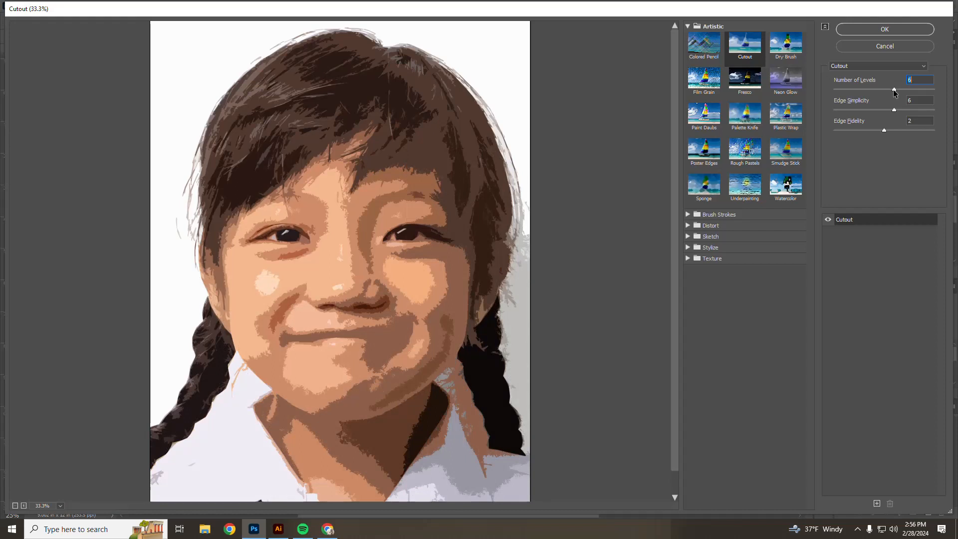
{"action": "left_click_drag", "start_coordinate": [893, 90], "coordinate": [884, 89]}
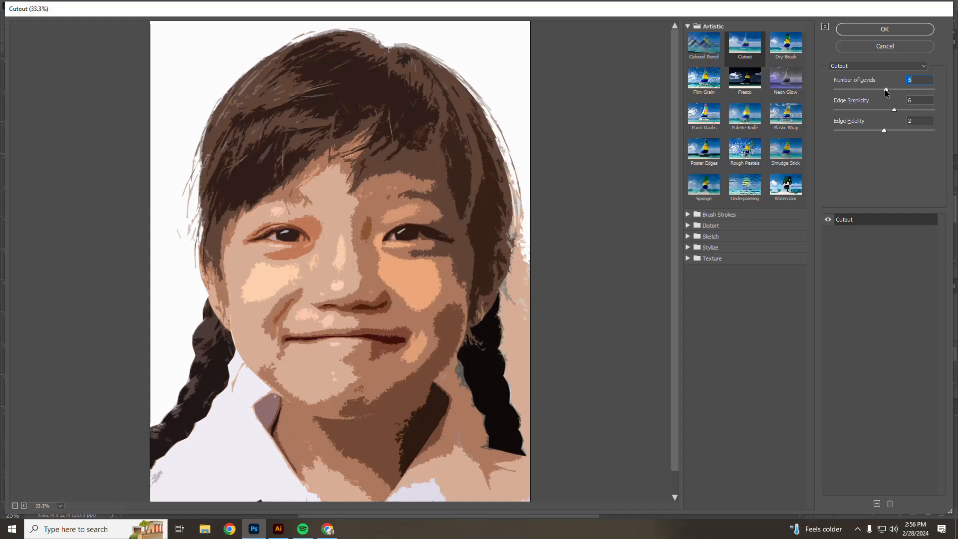
{"action": "left_click_drag", "start_coordinate": [890, 89], "coordinate": [893, 89]}
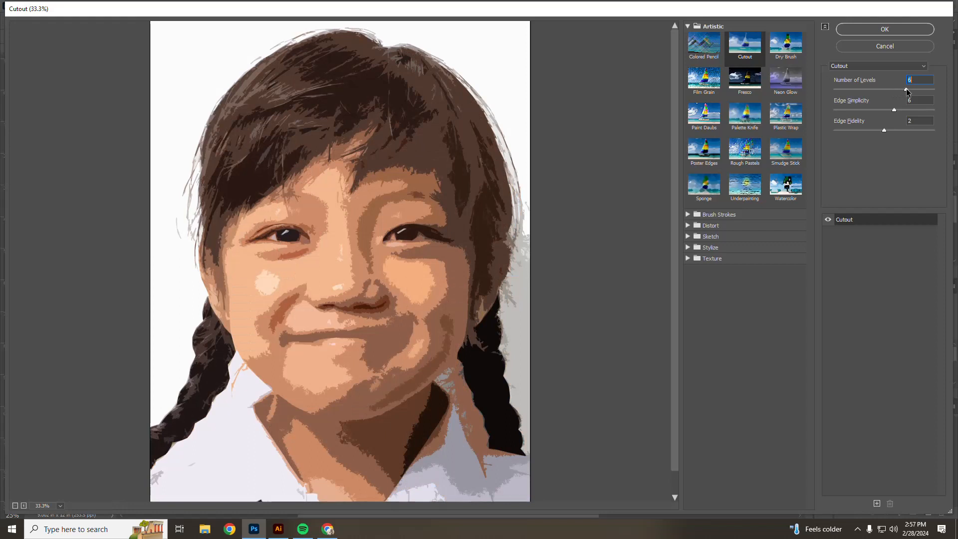
{"action": "left_click_drag", "start_coordinate": [908, 91], "coordinate": [911, 92]}
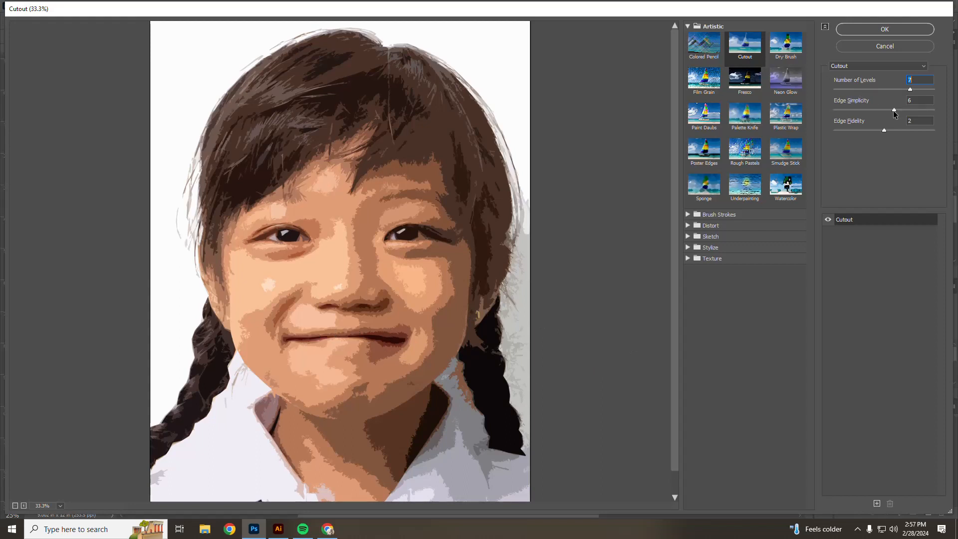
Compare Edge Simplicity values 7 and 9, settle on 6, and apply the Cutout filter to the portrait.
{"action": "left_click_drag", "start_coordinate": [894, 110], "coordinate": [907, 110]}
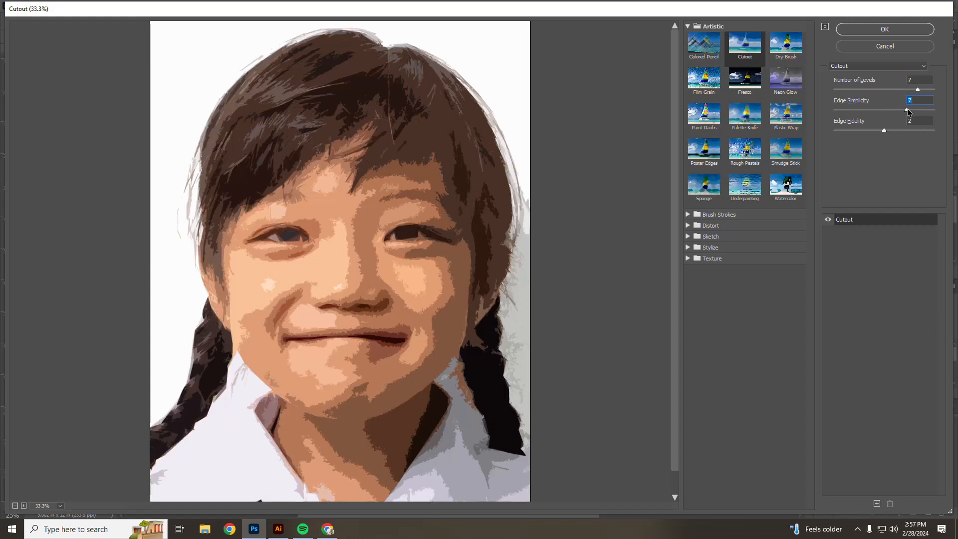
{"action": "left_click_drag", "start_coordinate": [908, 111], "coordinate": [925, 111]}
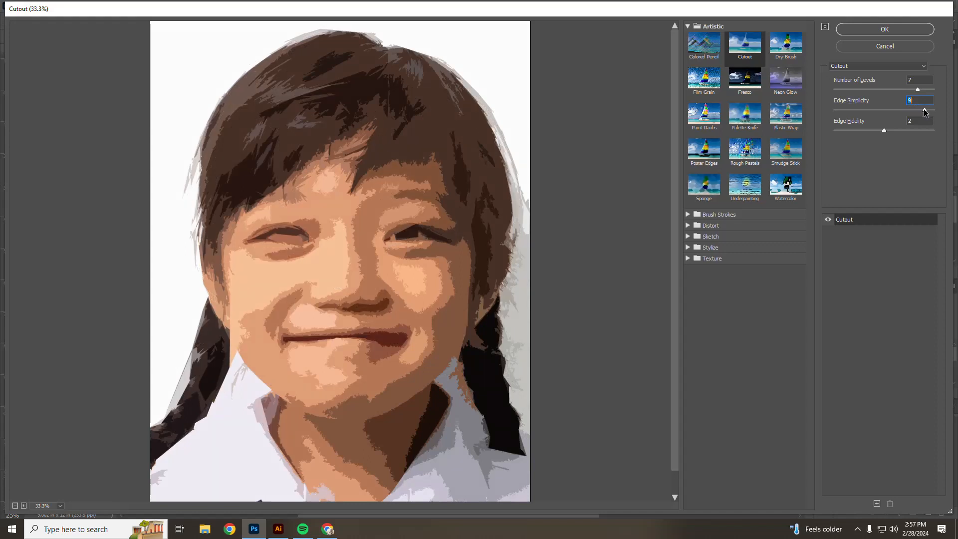
{"action": "left_click_drag", "start_coordinate": [919, 111], "coordinate": [906, 110]}
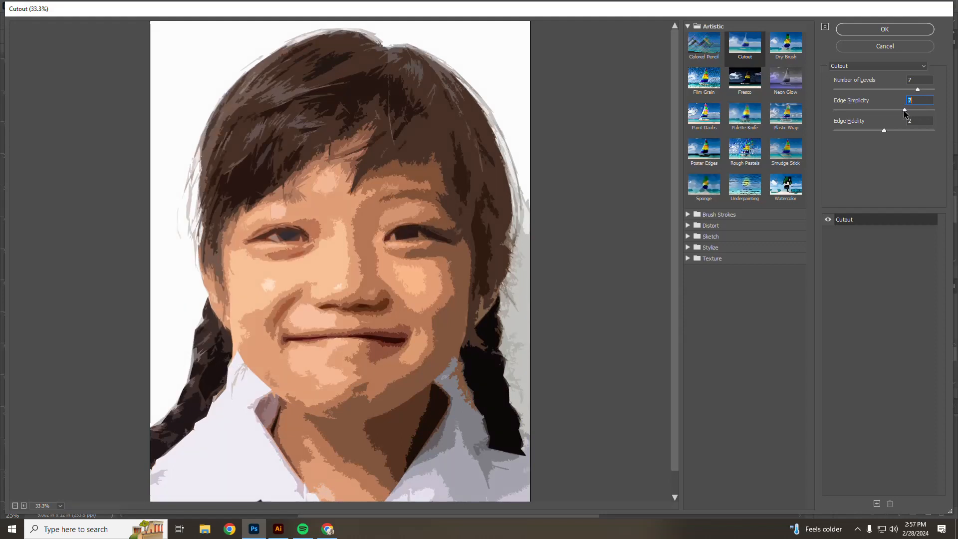
{"action": "left_click_drag", "start_coordinate": [898, 111], "coordinate": [897, 112]}
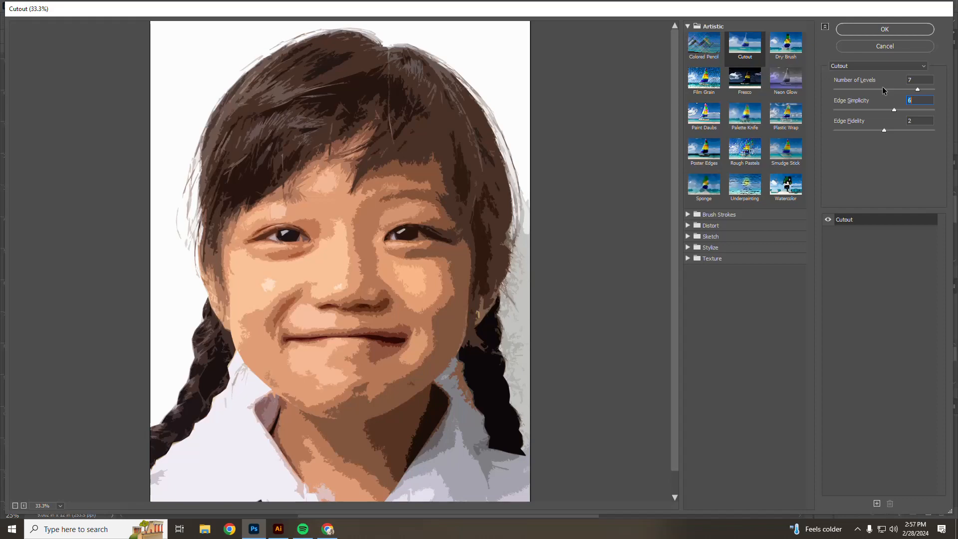
{"action": "left_click", "coordinate": [889, 30]}
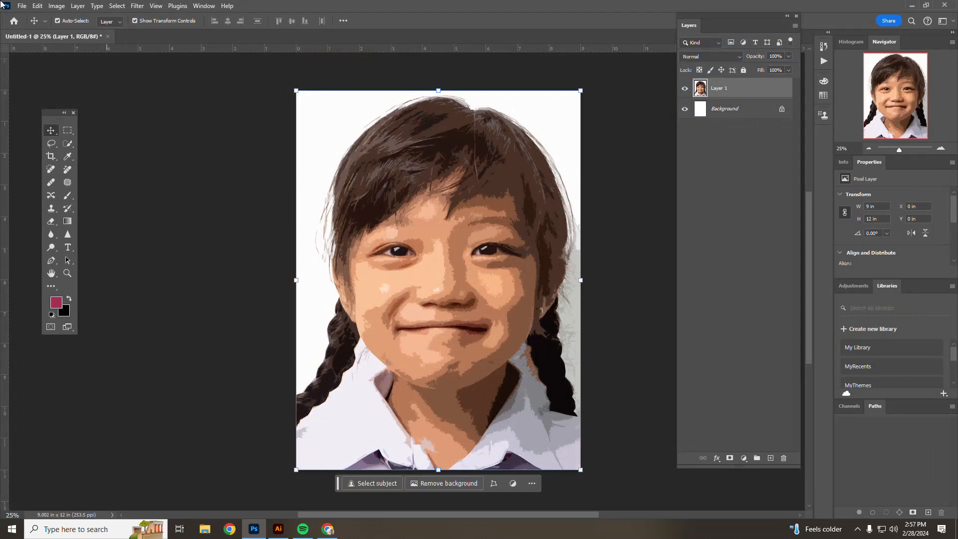
{"action": "left_click", "coordinate": [22, 6]}
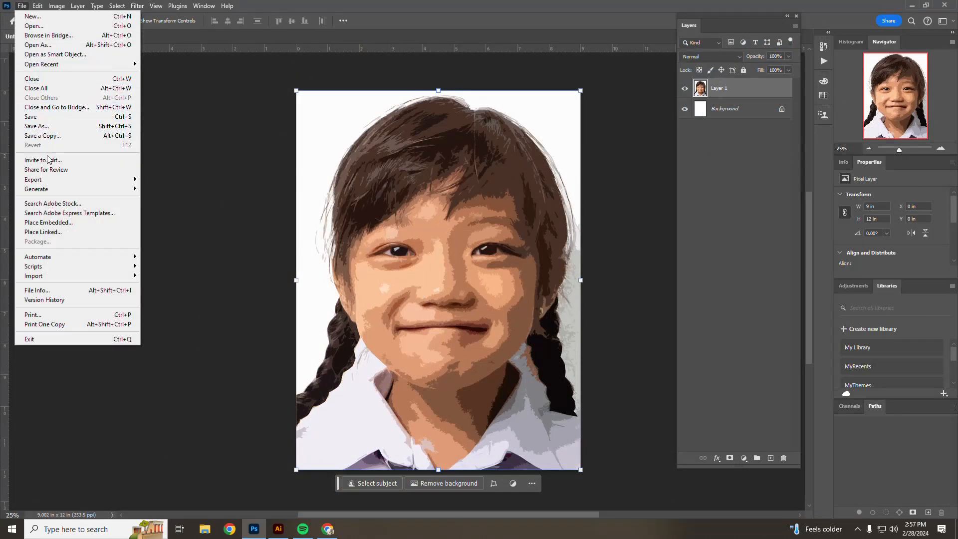
{"action": "mouse_move", "coordinate": [52, 181]}
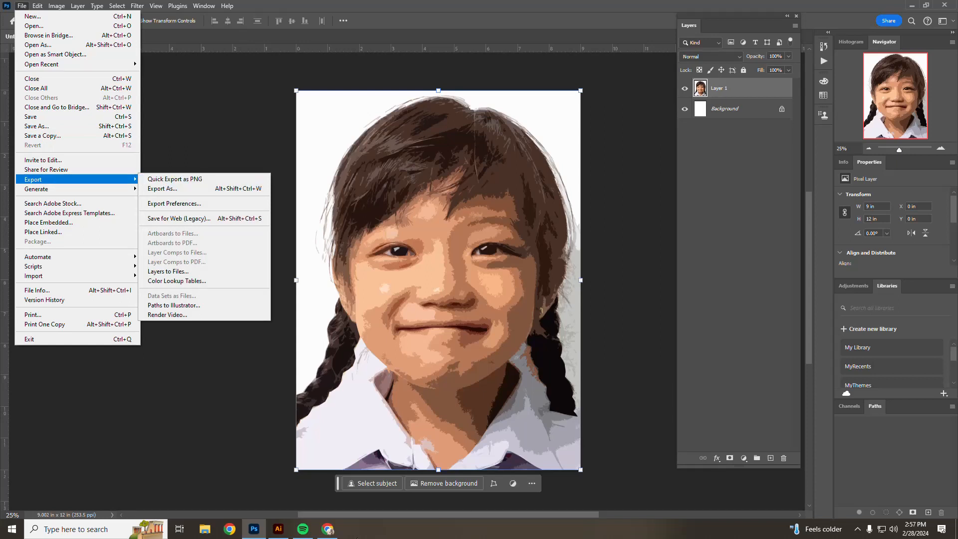
{"action": "left_click", "coordinate": [387, 530]}
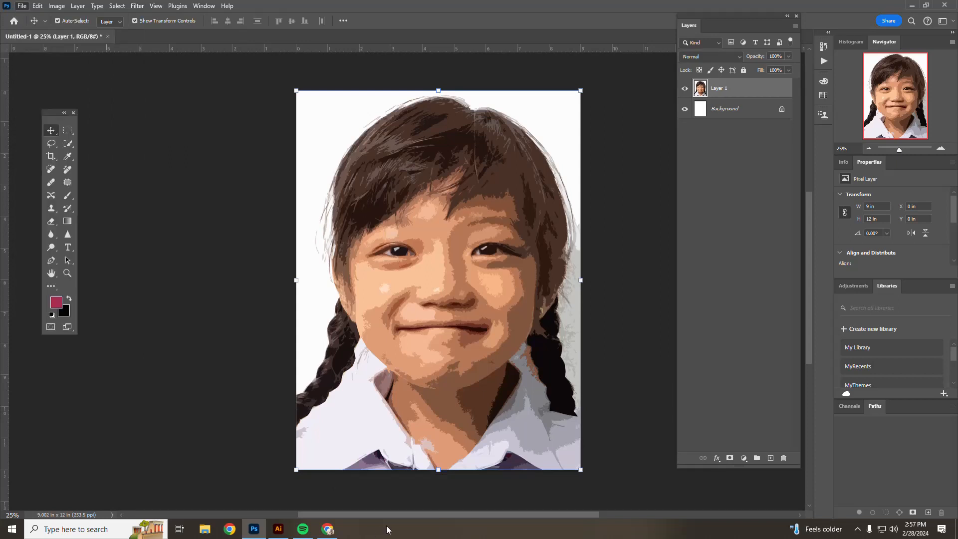
Switch to Illustrator and delete the linked portrait from the artboard.
{"action": "left_click", "coordinate": [279, 530]}
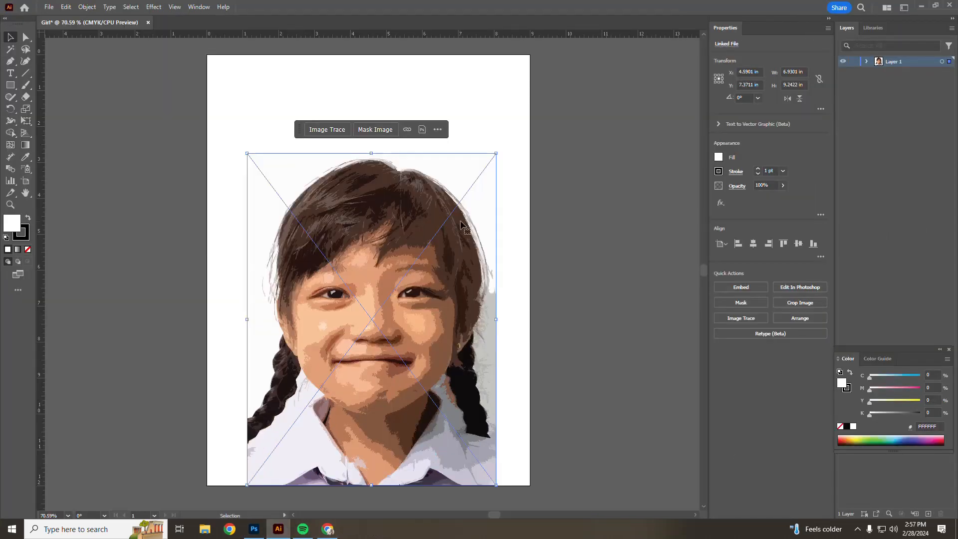
{"action": "key", "text": "Delete"}
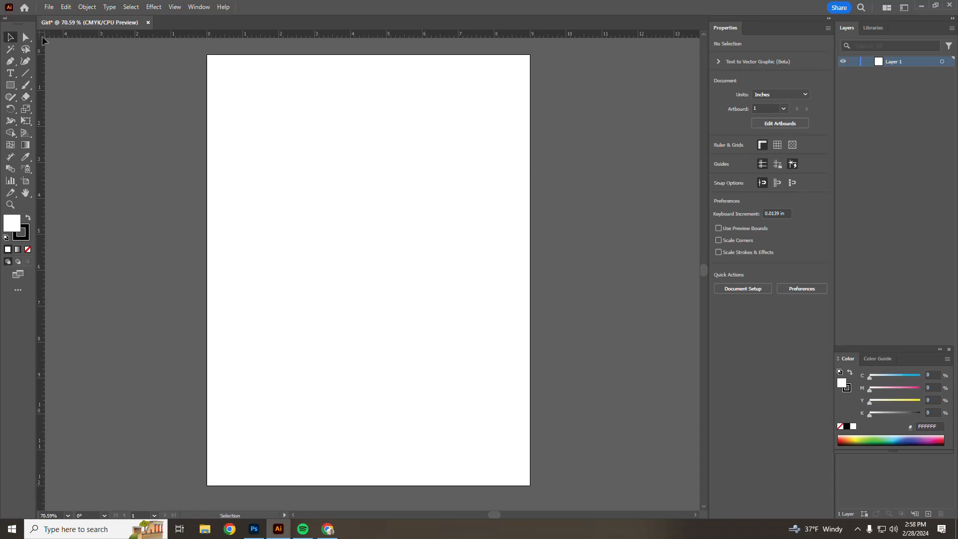
Place the Girl image from Downloads as a linked file, starting at the artboard's upper-left corner.
{"action": "left_click", "coordinate": [48, 7]}
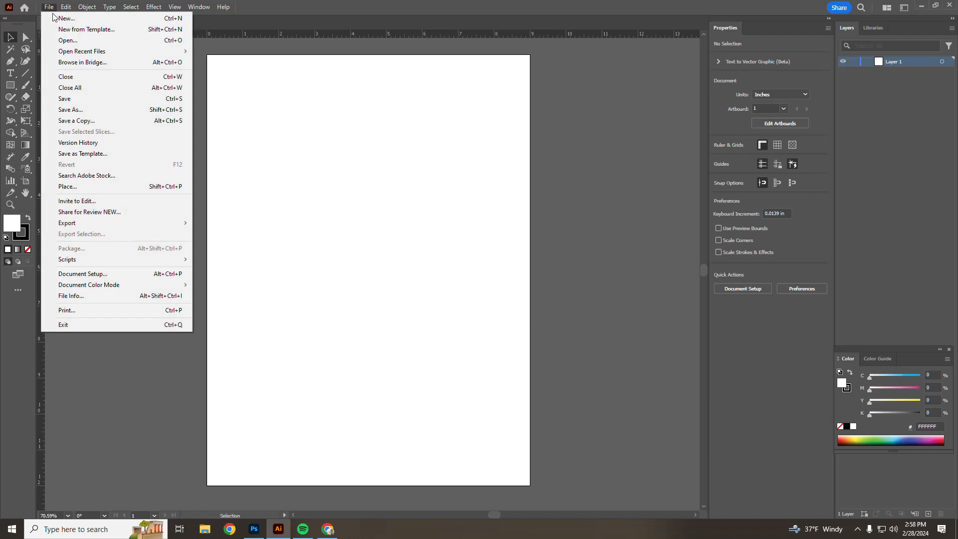
{"action": "left_click", "coordinate": [83, 191]}
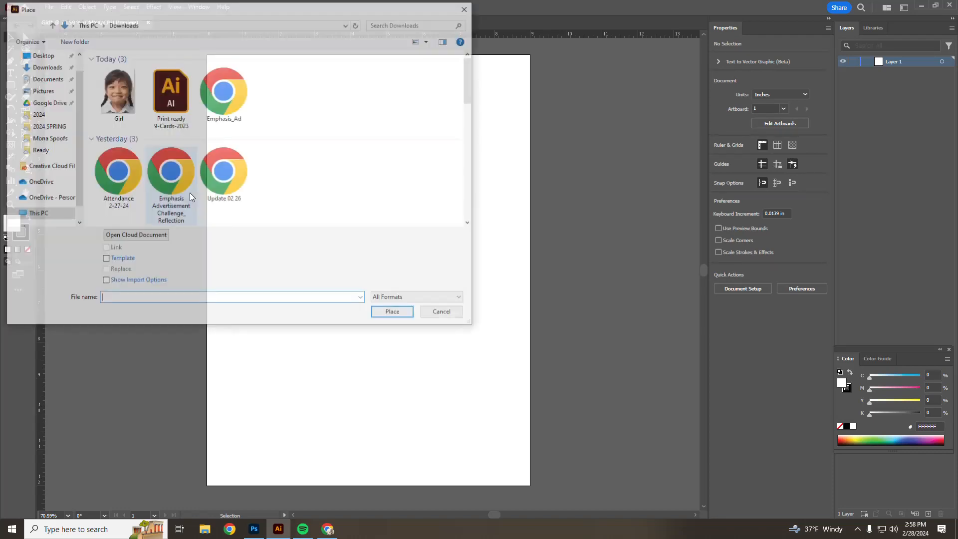
{"action": "left_click", "coordinate": [112, 89]}
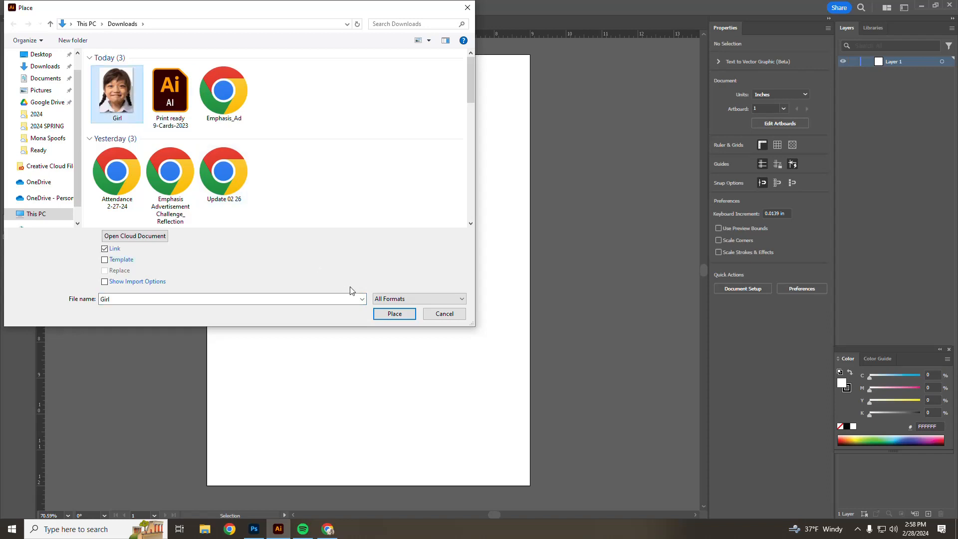
{"action": "left_click", "coordinate": [394, 313]}
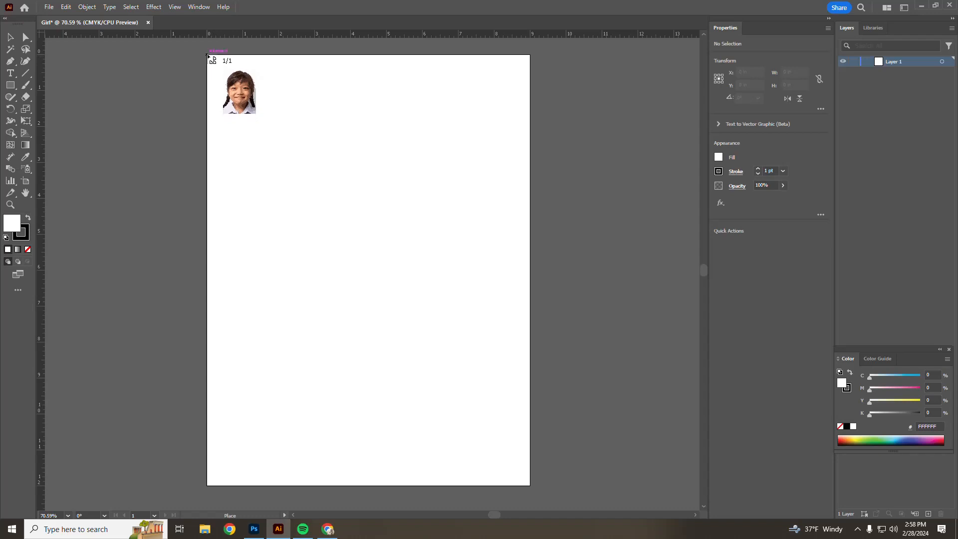
{"action": "left_click", "coordinate": [208, 57]}
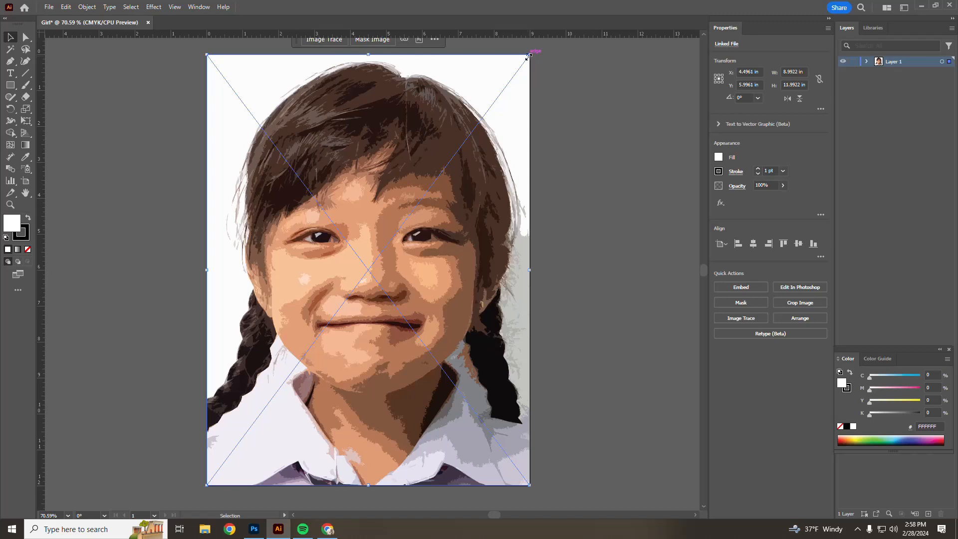
Scale the placed portrait proportionally to about 6.74 × 8.99 in and move it near the artboard's centre along its lower edge.
{"action": "left_click_drag", "start_coordinate": [530, 54], "coordinate": [448, 162]}
{"action": "left_click_drag", "start_coordinate": [351, 323], "coordinate": [380, 325]}
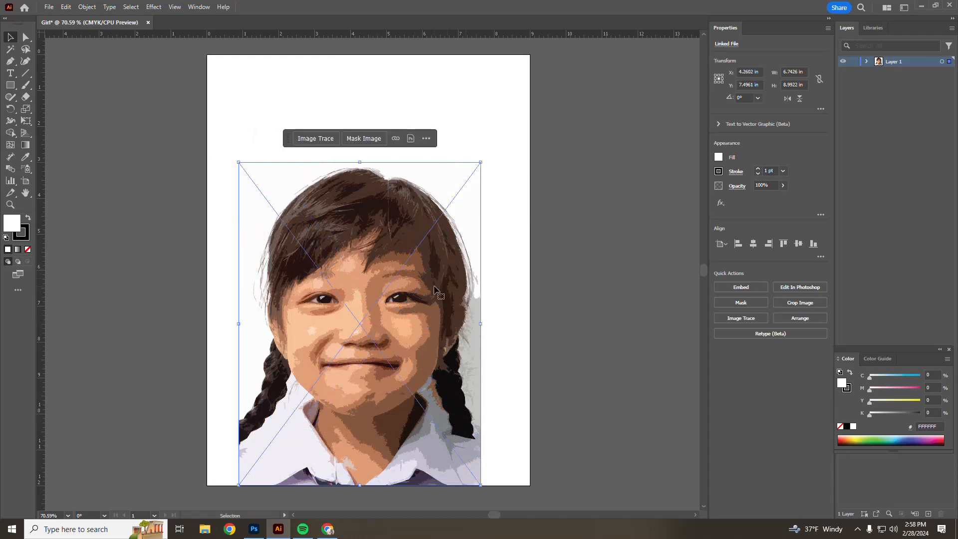
Shift the placed portrait horizontally to about X 4.44 in, keeping it along the artboard's lower edge, and deselect it.
{"action": "mouse_move", "coordinate": [399, 283]}
{"action": "left_mouse_down"}
{"action": "mouse_move", "coordinate": [369, 285]}
{"action": "mouse_move", "coordinate": [405, 285]}
{"action": "left_mouse_up"}
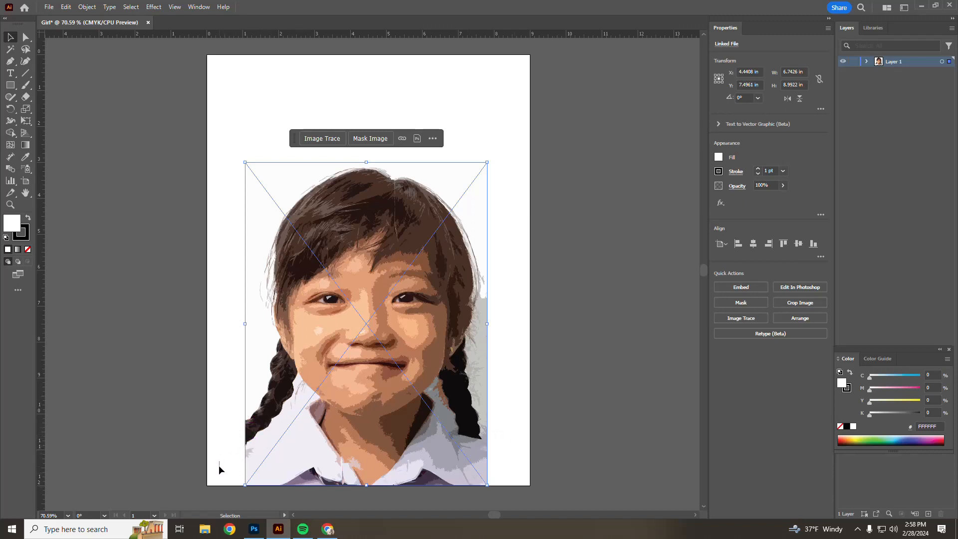
{"action": "left_click", "coordinate": [217, 485]}
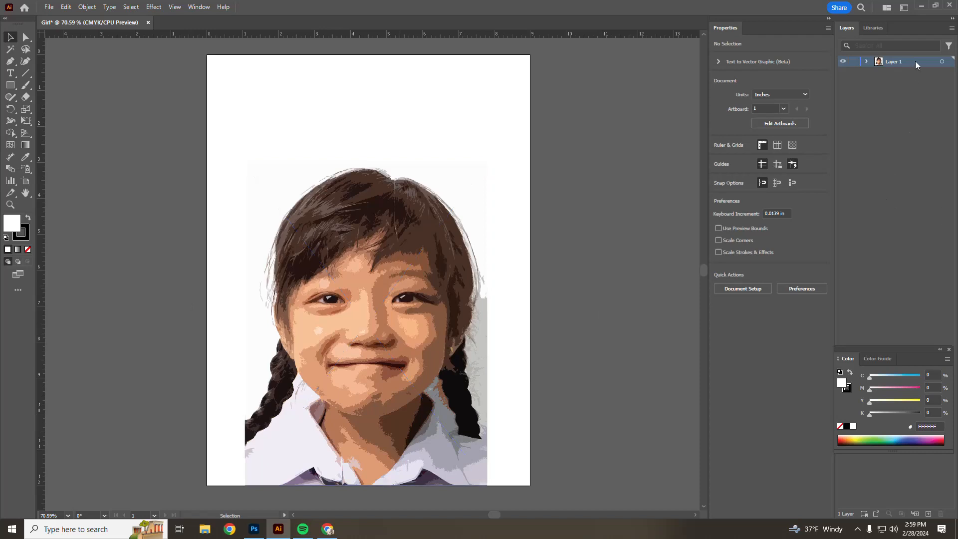
Float the Layers panel beside the artboard and turn Layer 1 into a template layer with dimmed images.
{"action": "left_click_drag", "start_coordinate": [847, 28], "coordinate": [562, 26]}
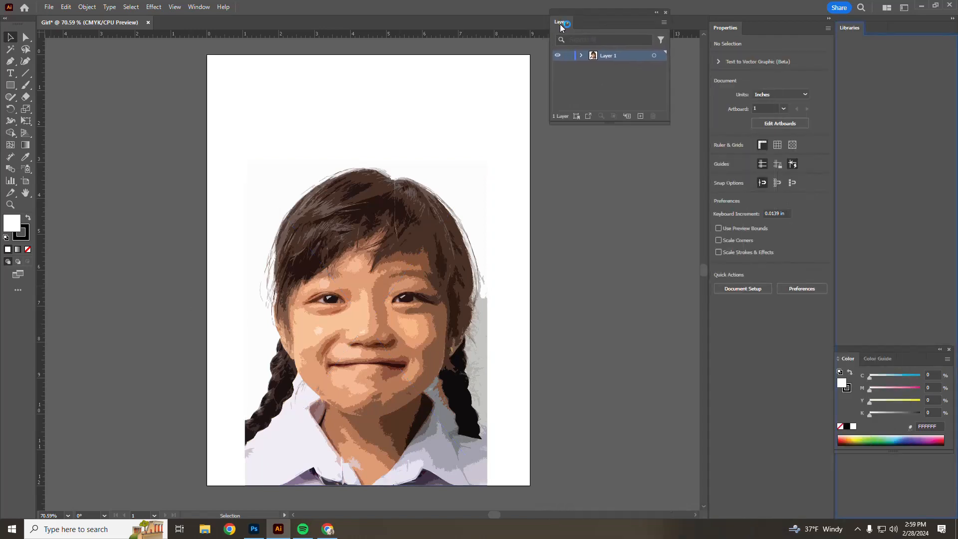
{"action": "double_click", "coordinate": [628, 60]}
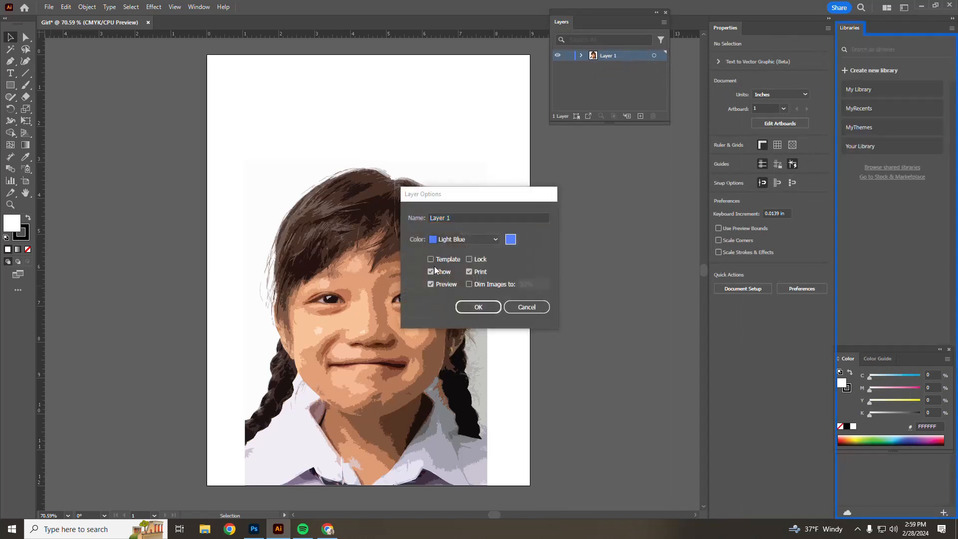
{"action": "left_click", "coordinate": [430, 259]}
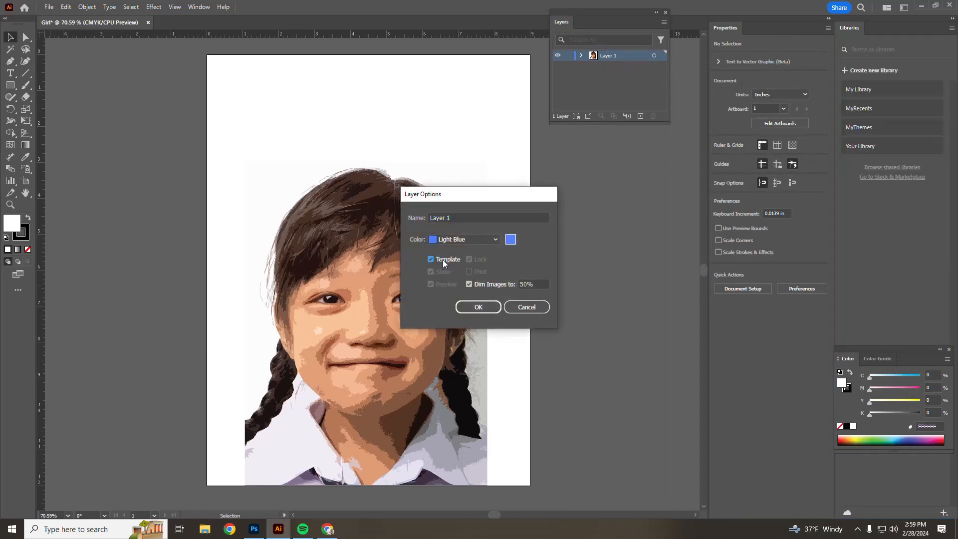
{"action": "left_click_drag", "start_coordinate": [526, 284], "coordinate": [514, 284]}
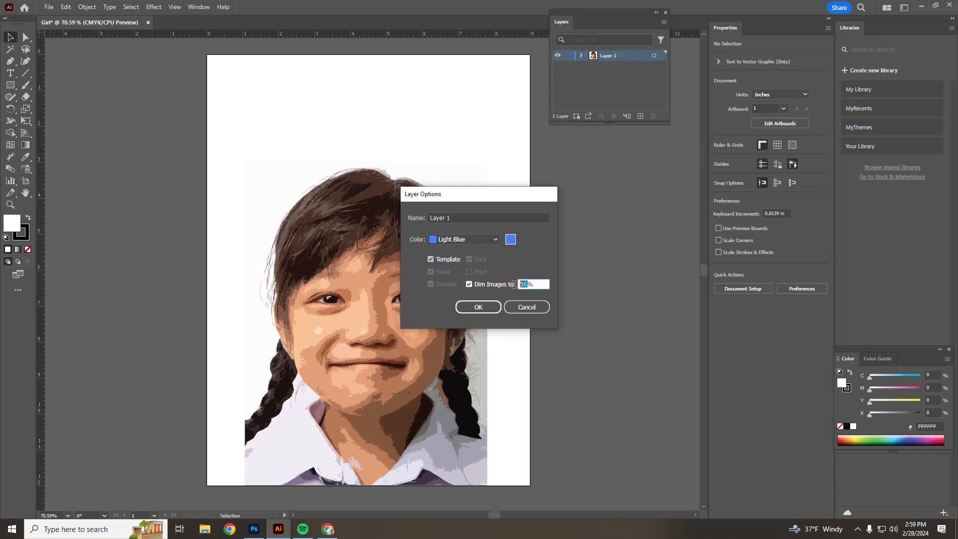
{"action": "type", "text": "7"}
{"action": "key", "text": "Return"}
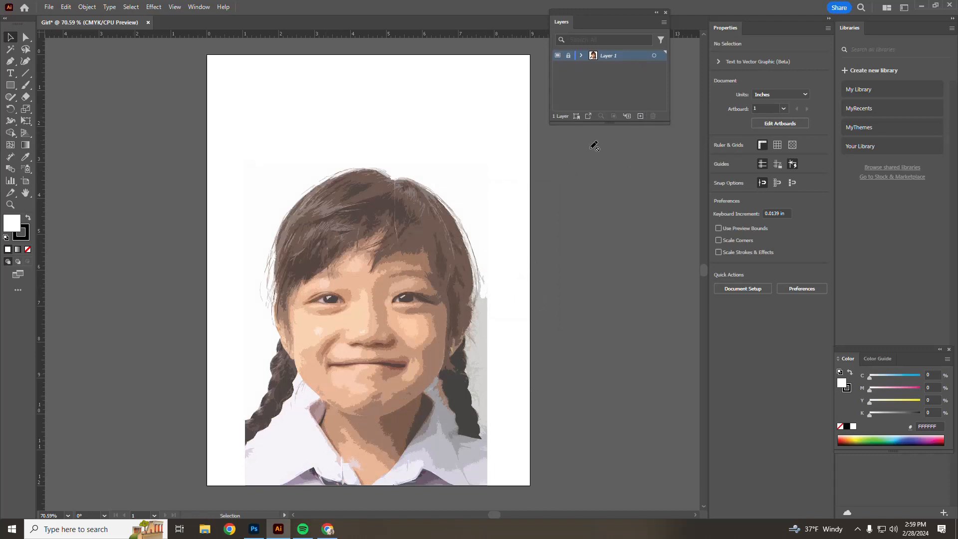
Add a new layer above the template, and undo both the new layer and the template settings.
{"action": "left_click", "coordinate": [640, 116]}
{"action": "key", "text": "ctrl+z"}
{"action": "key", "text": "ctrl+z"}
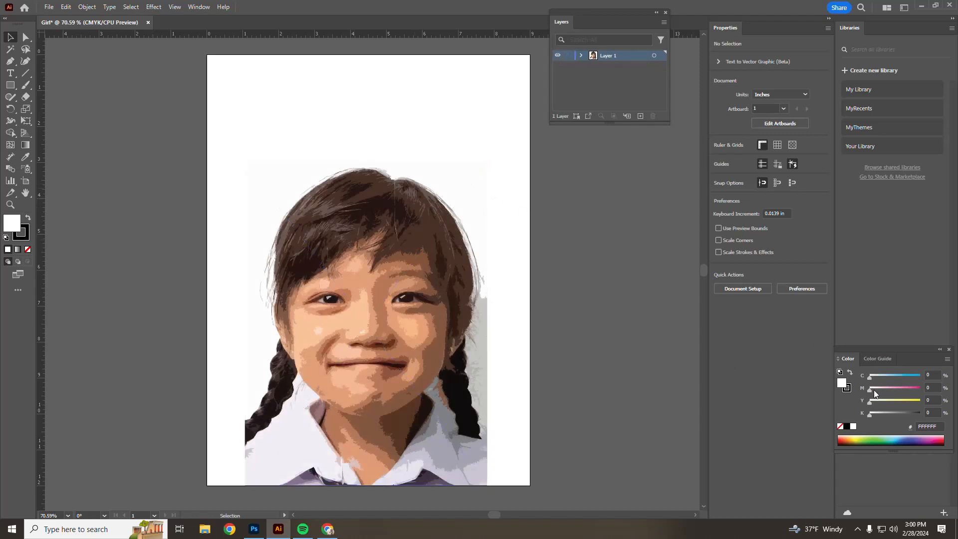
Image Trace the linked portrait with the 16 Colors preset, accepting the large-image tracing.
{"action": "left_click", "coordinate": [433, 275]}
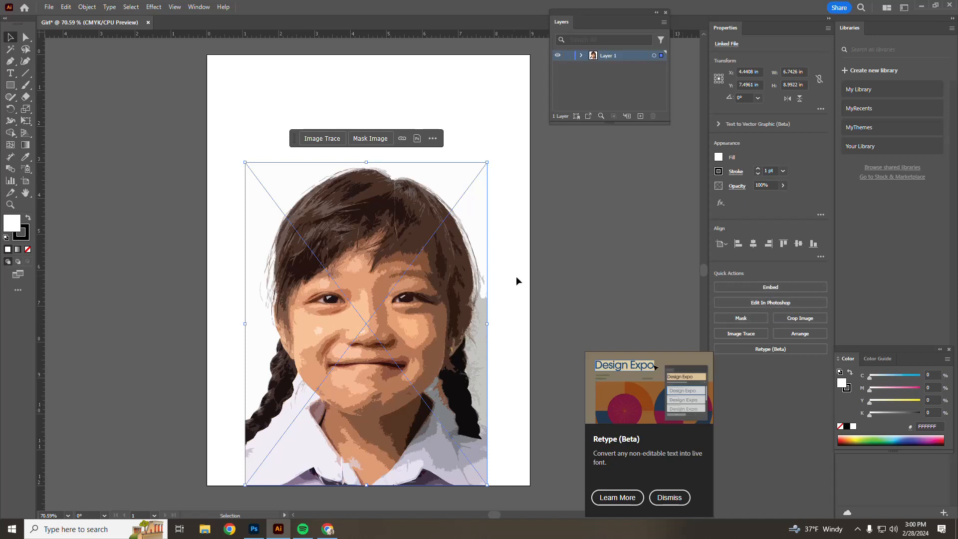
{"action": "left_click", "coordinate": [606, 243]}
{"action": "left_click", "coordinate": [382, 242]}
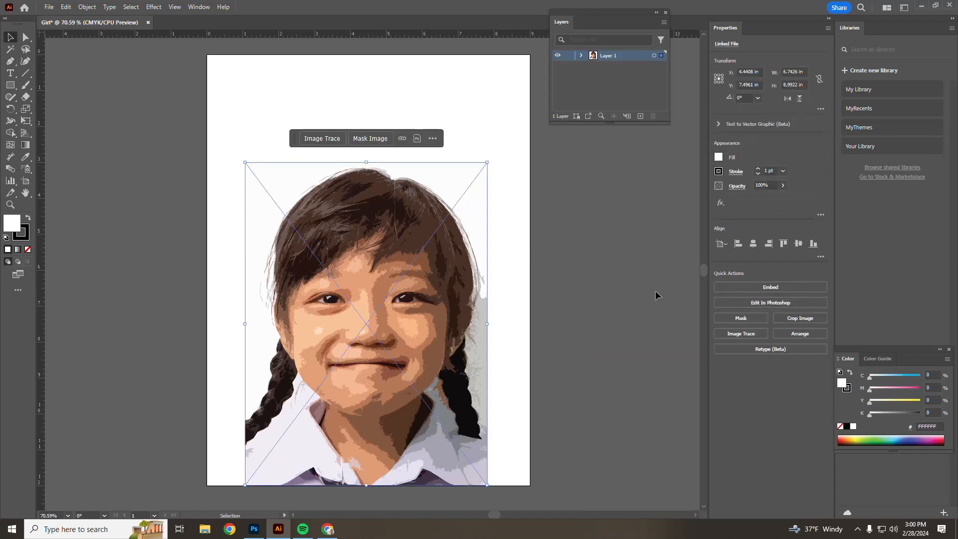
{"action": "mouse_move", "coordinate": [761, 354]}
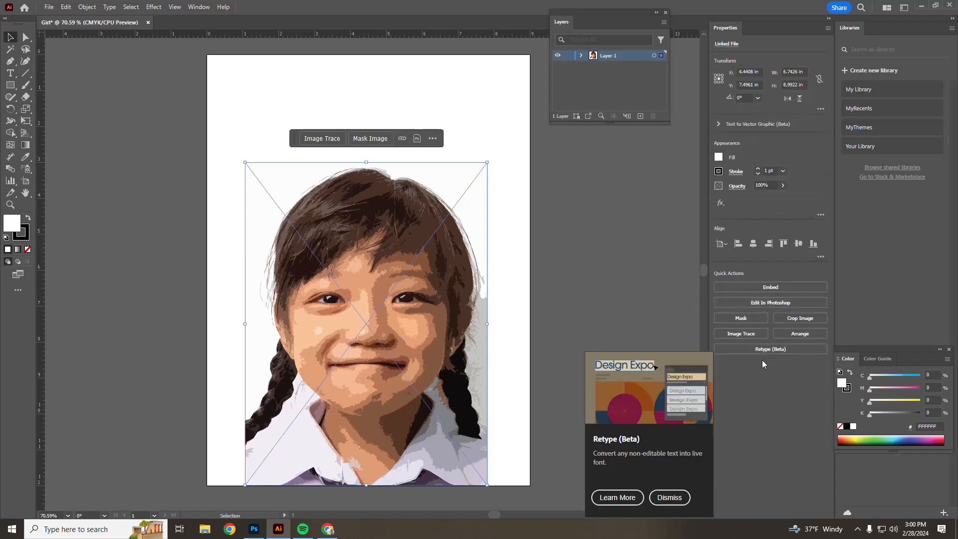
{"action": "left_click", "coordinate": [740, 334]}
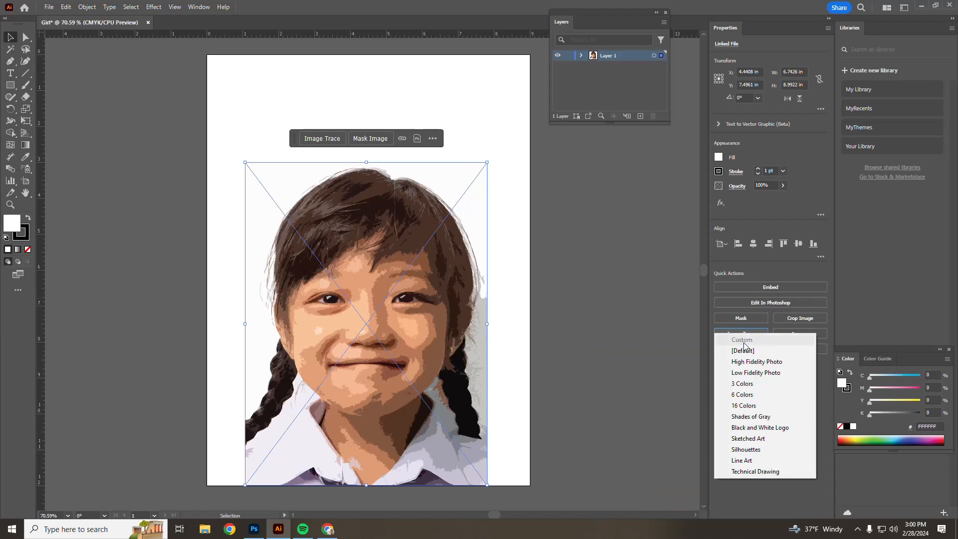
{"action": "left_click", "coordinate": [748, 406]}
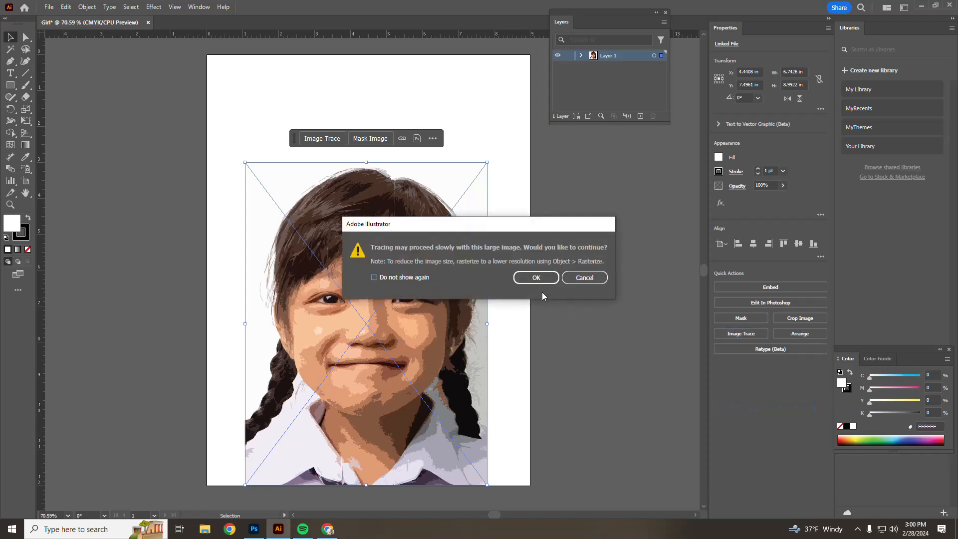
{"action": "left_click", "coordinate": [535, 278]}
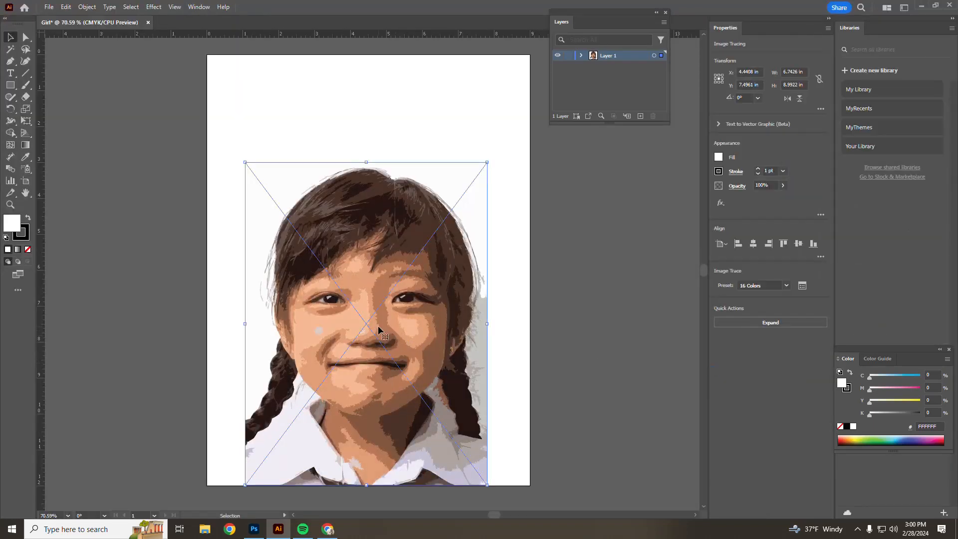
Expand the traced portrait into vector paths, ungroup them, and clear the selection.
{"action": "left_click", "coordinate": [764, 324]}
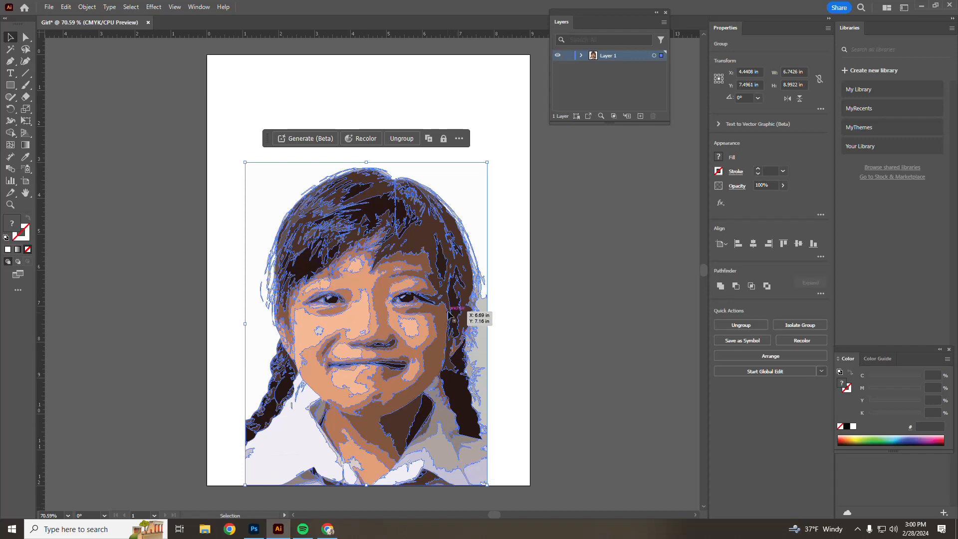
{"action": "left_click", "coordinate": [516, 315]}
{"action": "left_click", "coordinate": [485, 327]}
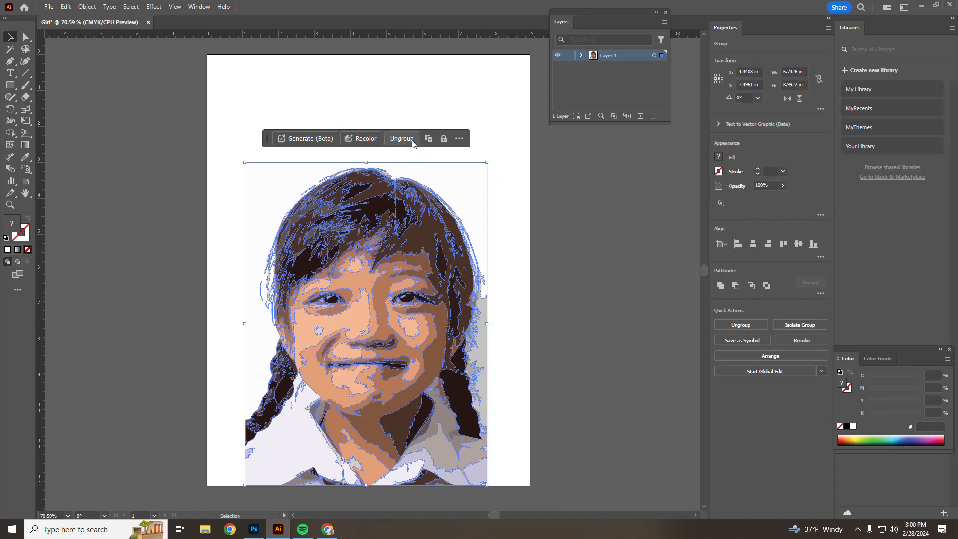
{"action": "left_click", "coordinate": [407, 143]}
{"action": "left_click", "coordinate": [516, 351]}
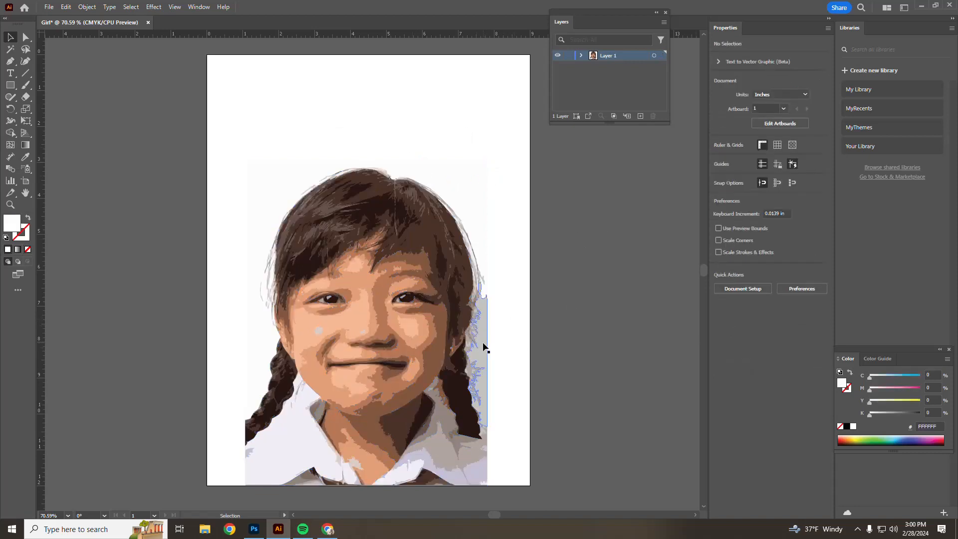
Delete the grey background shape beside the braid and the stray piece above it near the hair's outer edge.
{"action": "left_click", "coordinate": [483, 346]}
{"action": "key", "text": "Delete"}
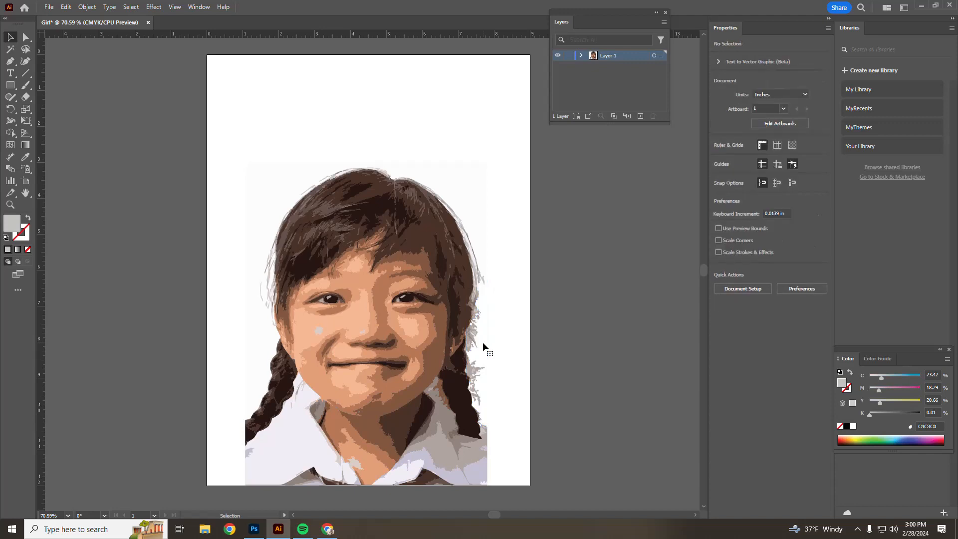
{"action": "left_click", "coordinate": [483, 280]}
{"action": "key", "text": "Delete"}
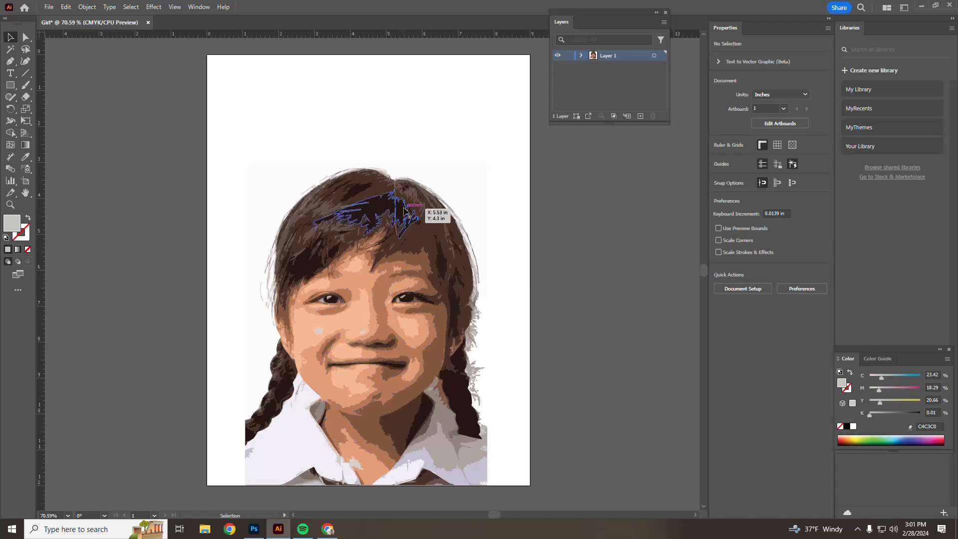
Recolour the hair highlight path near the top of the parting with the lighter brown fill 7C655E.
{"action": "left_click", "coordinate": [412, 196]}
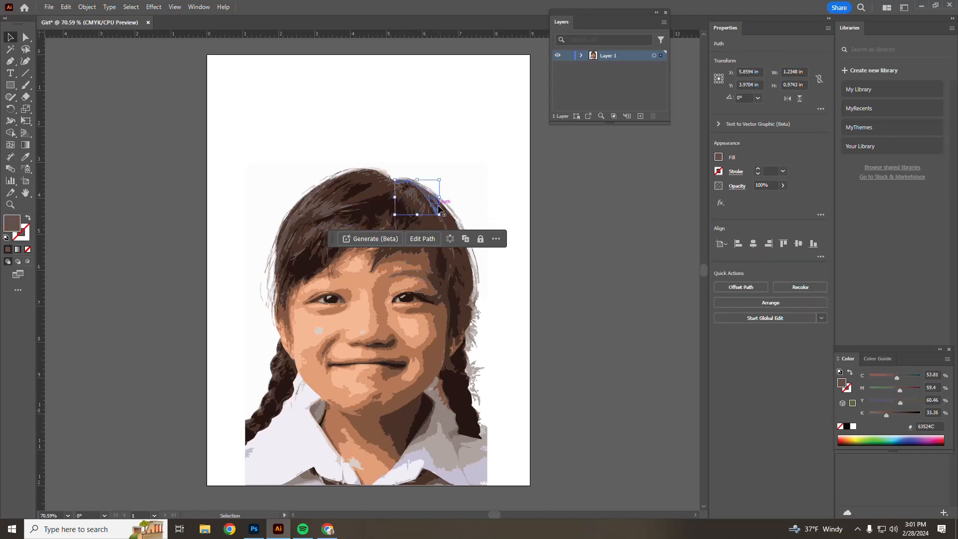
{"action": "double_click", "coordinate": [10, 226]}
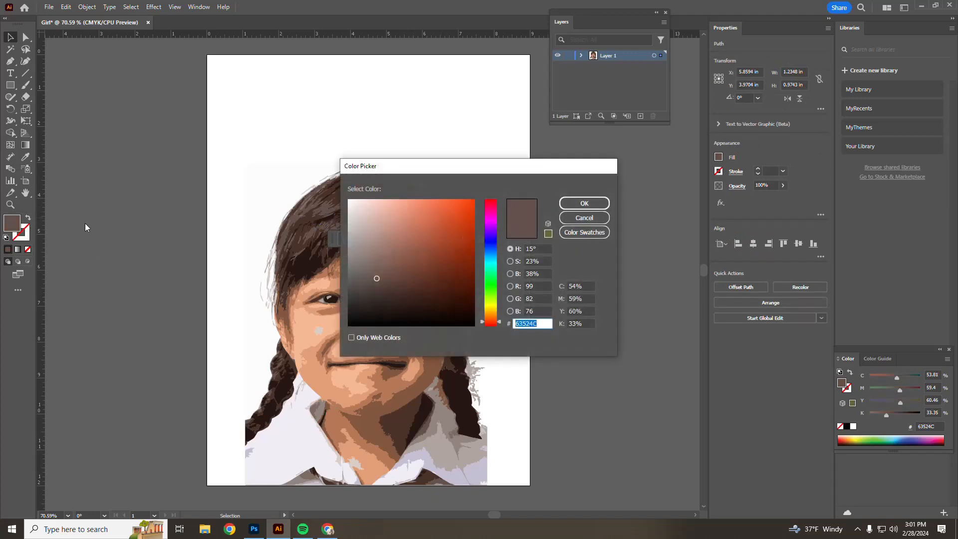
{"action": "left_click", "coordinate": [377, 273]}
{"action": "left_click", "coordinate": [377, 264]}
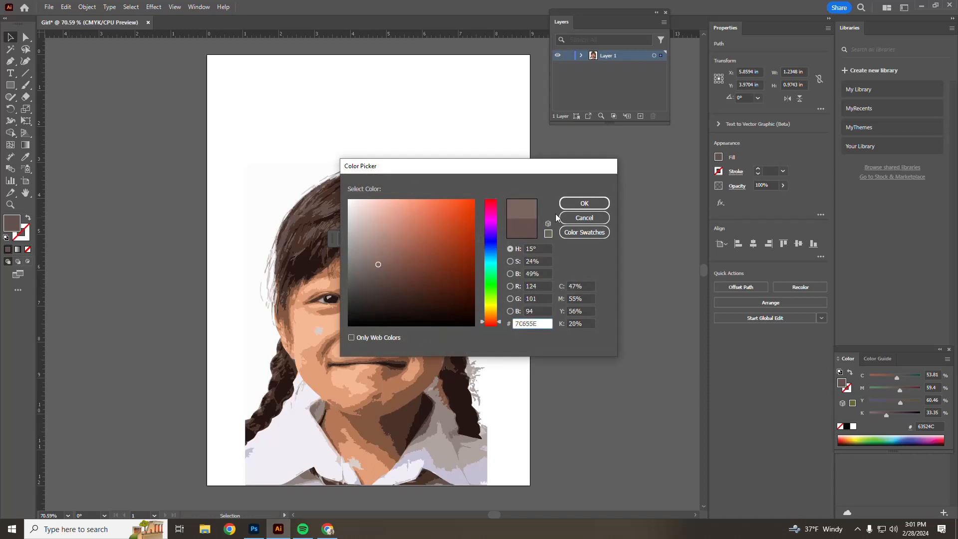
{"action": "left_click", "coordinate": [566, 204]}
{"action": "left_click", "coordinate": [515, 276]}
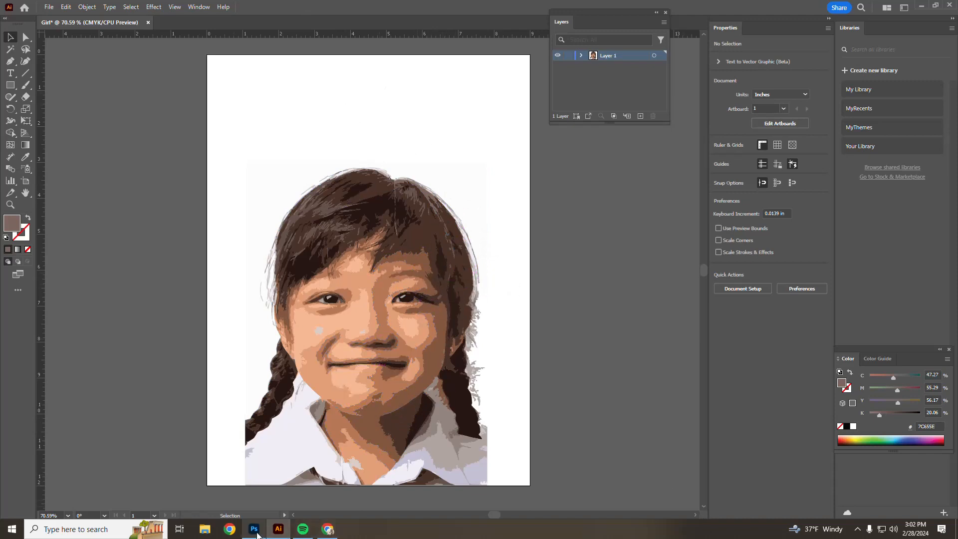
Switch to Photoshop and preview the Rough Pastels, Watercolor and Sponge filters on the whole portrait in the Filter Gallery without applying any.
{"action": "left_click", "coordinate": [254, 529]}
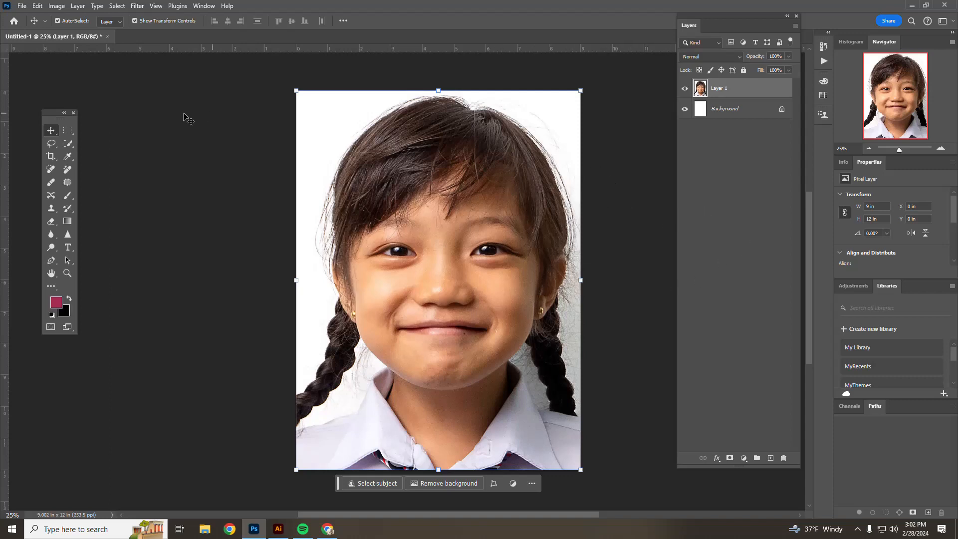
{"action": "left_click", "coordinate": [138, 7]}
{"action": "left_click", "coordinate": [156, 62]}
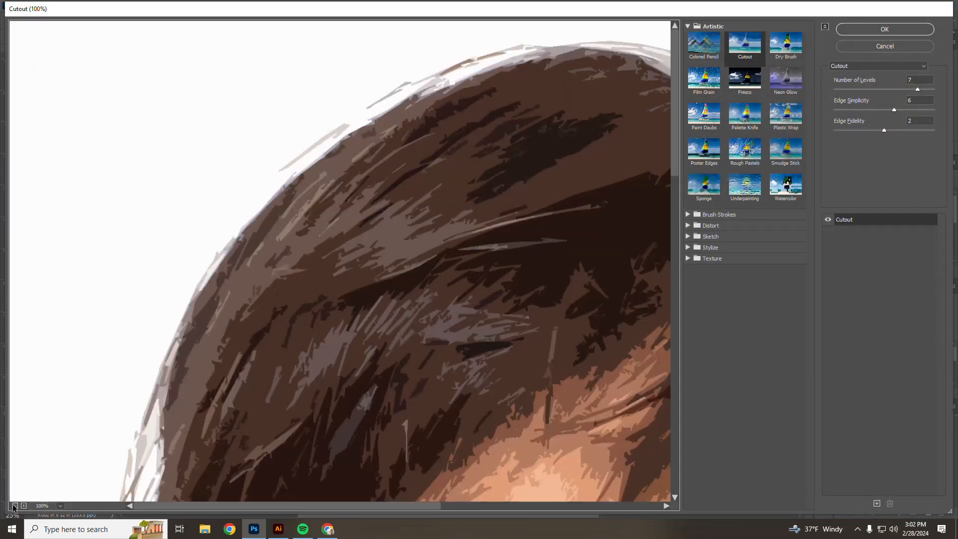
{"action": "left_click", "coordinate": [15, 506]}
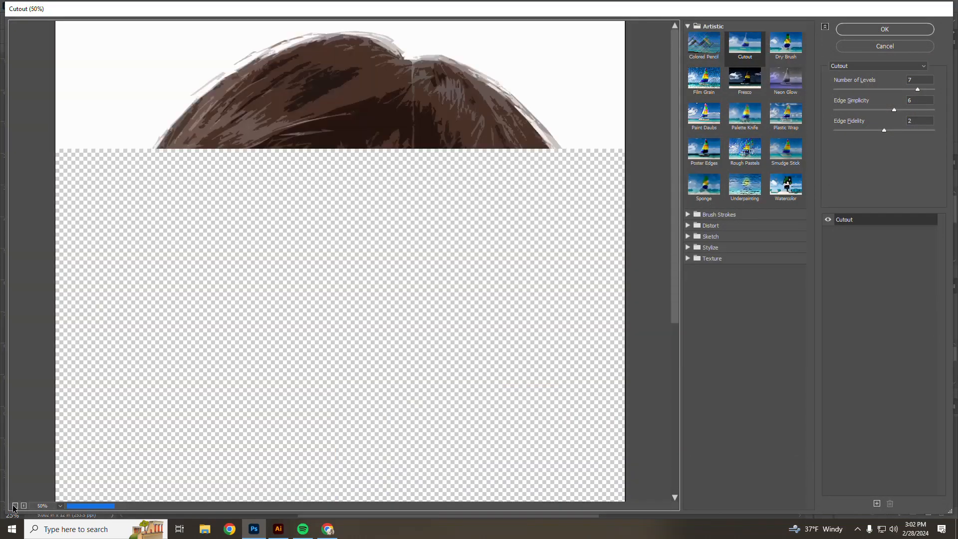
{"action": "left_click", "coordinate": [15, 505]}
{"action": "left_click", "coordinate": [15, 505]}
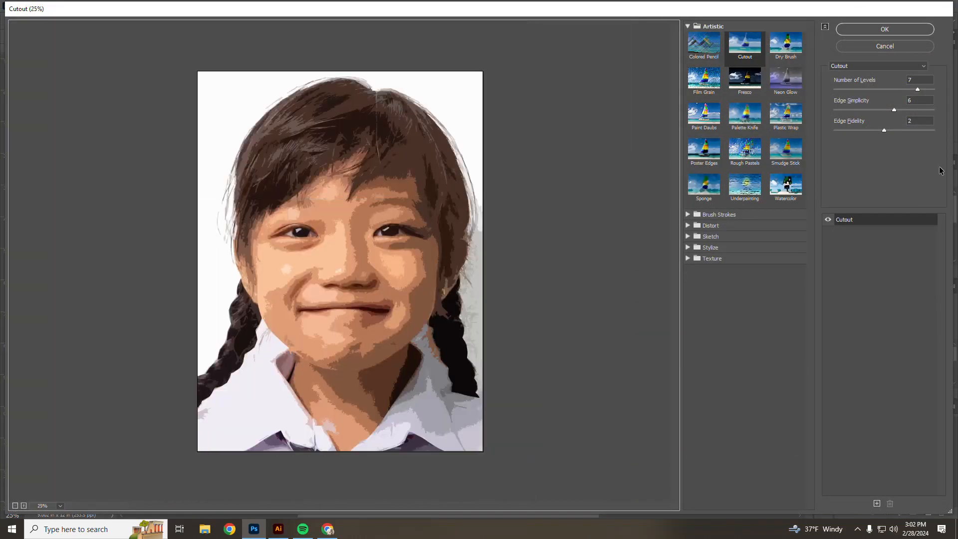
{"action": "left_click", "coordinate": [759, 150]}
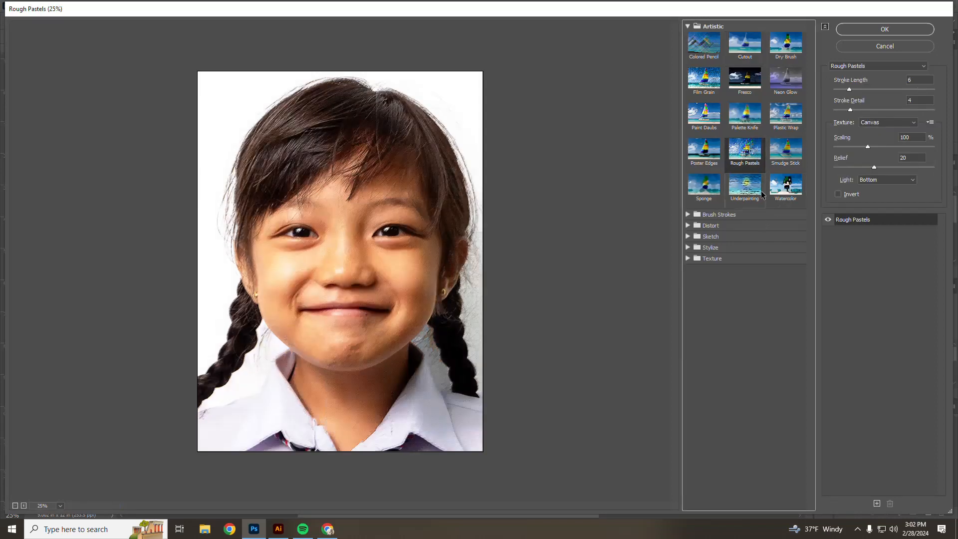
{"action": "left_click", "coordinate": [784, 189]}
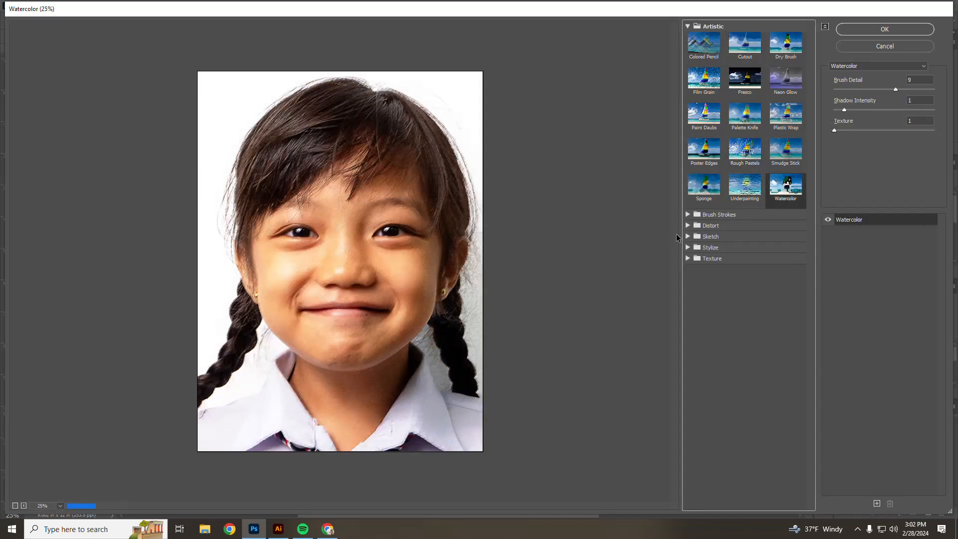
{"action": "left_click", "coordinate": [704, 186]}
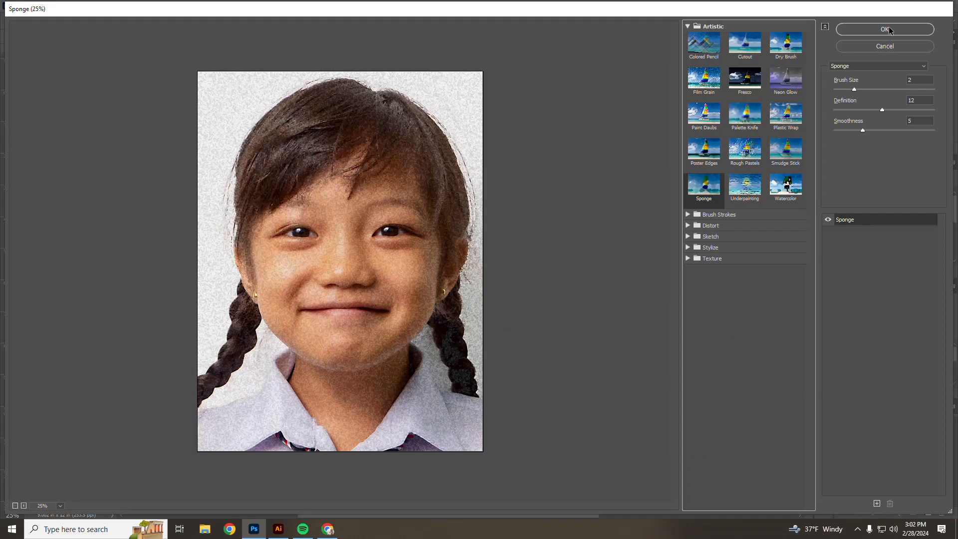
{"action": "left_click", "coordinate": [884, 46]}
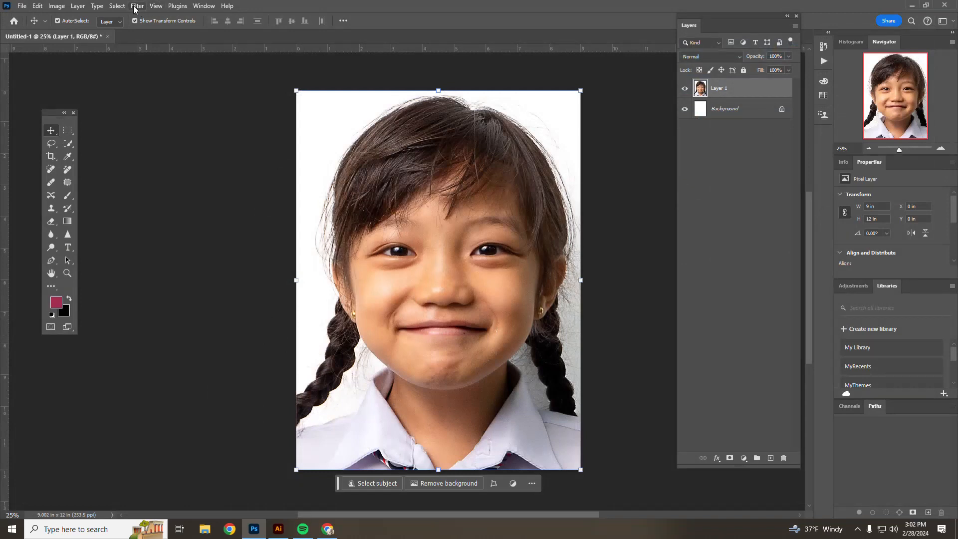
Try the Color Halftone filter with a maximum radius of 10 pixels on the portrait layer and undo it.
{"action": "left_click", "coordinate": [136, 7]}
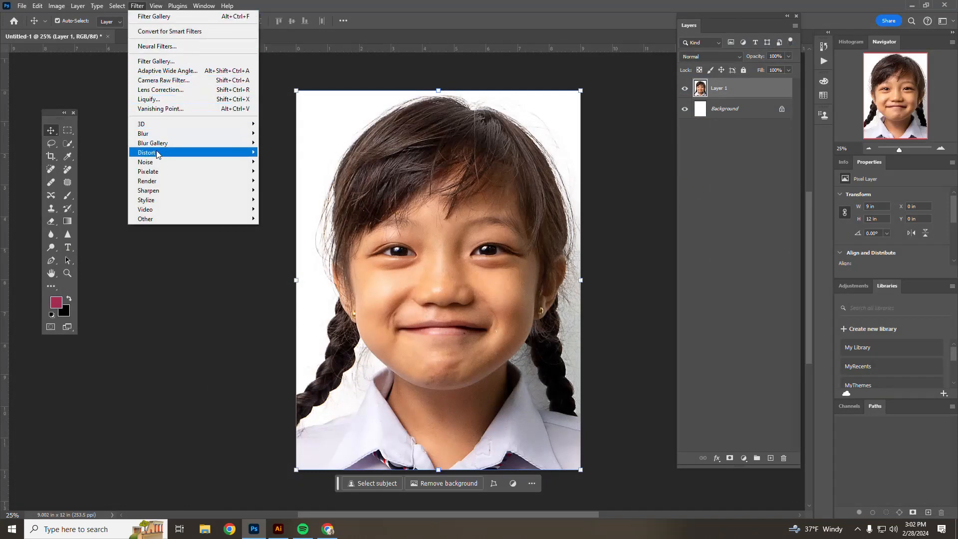
{"action": "mouse_move", "coordinate": [156, 153]}
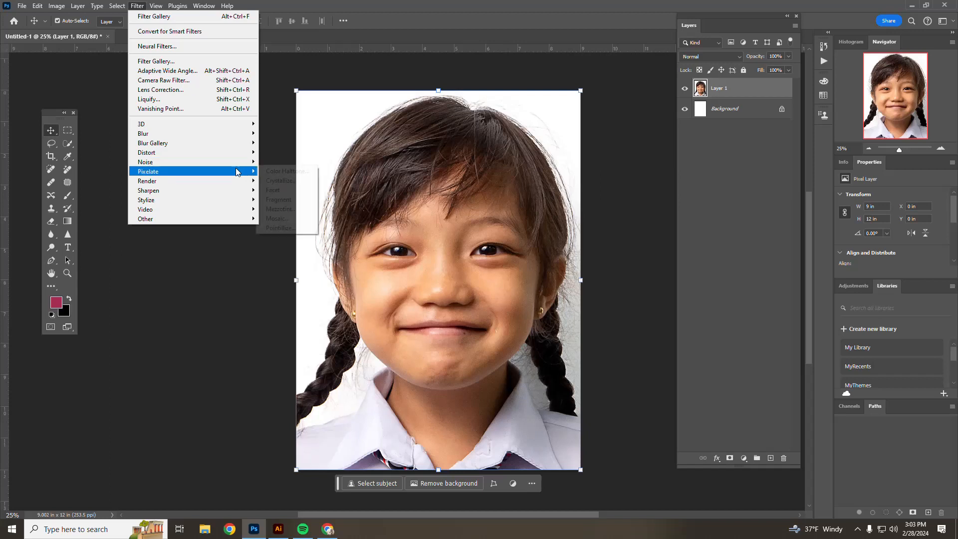
{"action": "mouse_move", "coordinate": [236, 172]}
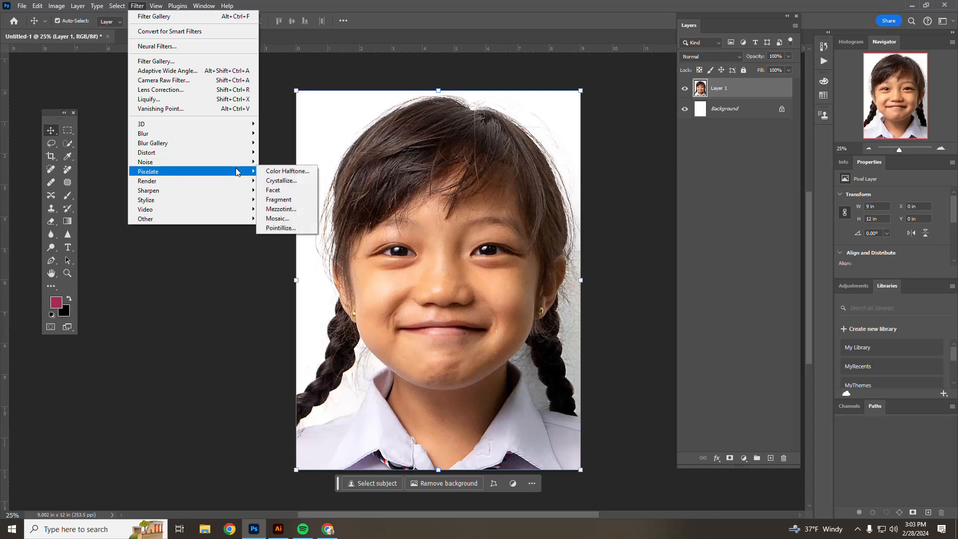
{"action": "left_click", "coordinate": [283, 172]}
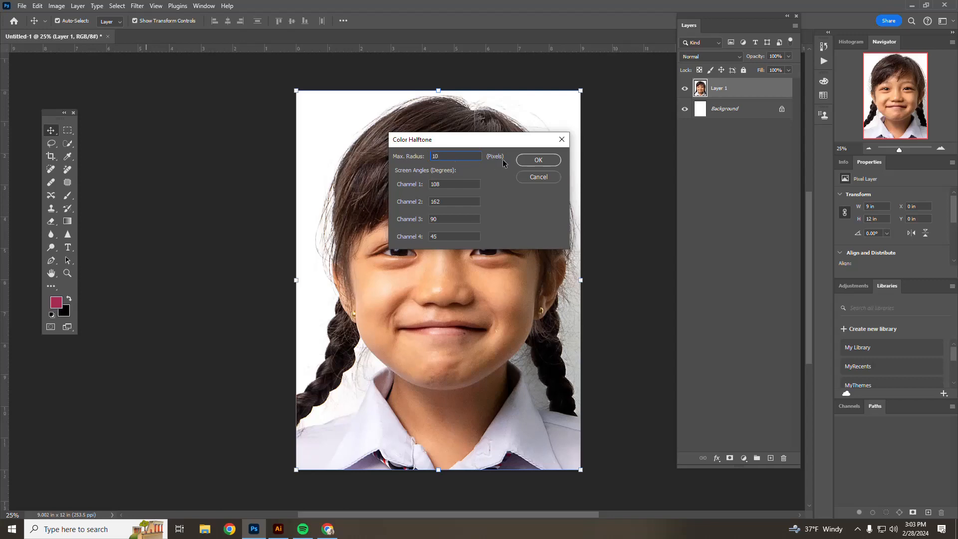
{"action": "left_click", "coordinate": [546, 160]}
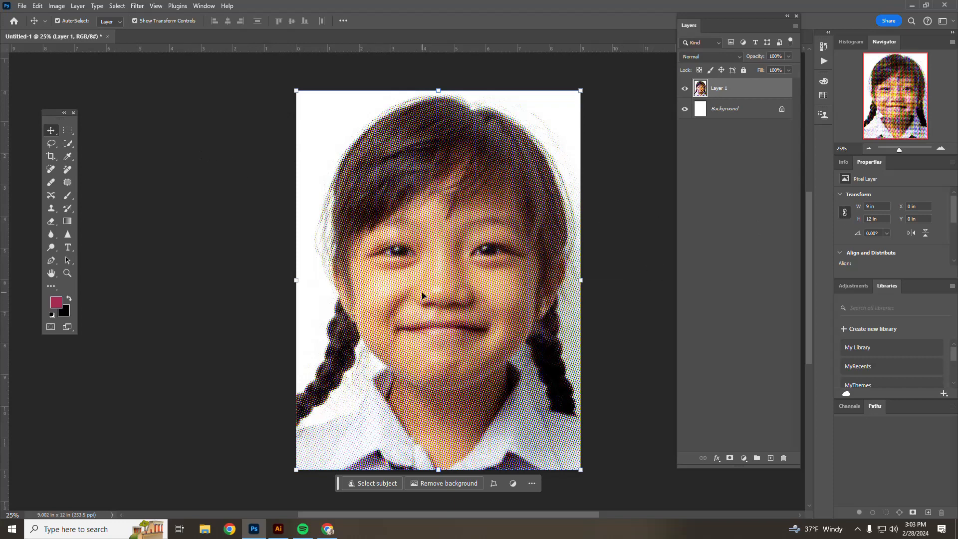
{"action": "key", "text": "ctrl+z"}
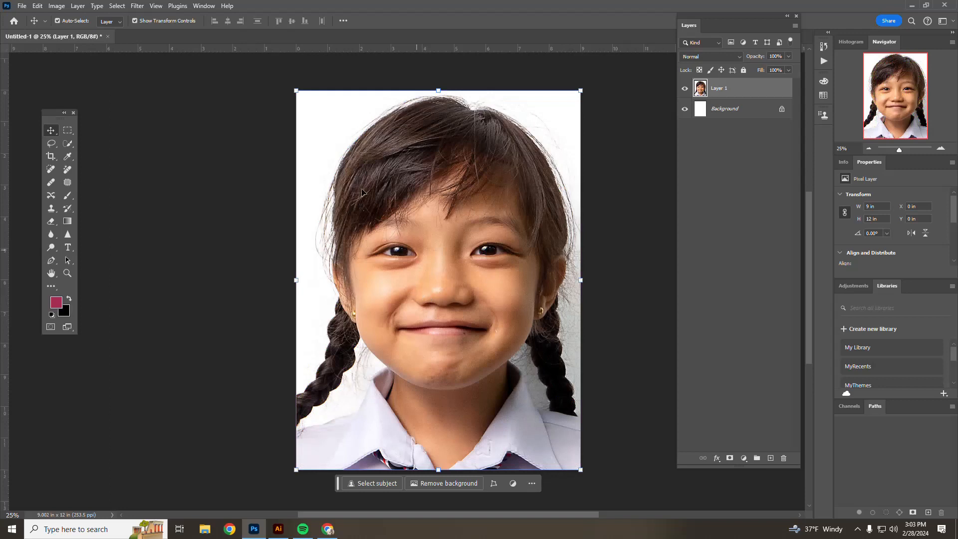
Preview the Oil Paint filter on the portrait with scale 4.3 and increased stylization and bristle detail, and discard it.
{"action": "left_click", "coordinate": [138, 6]}
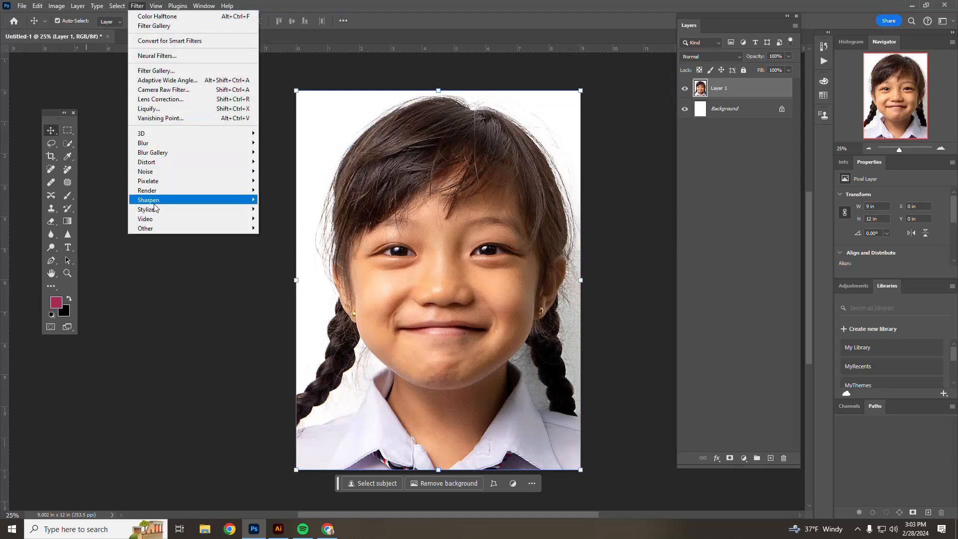
{"action": "mouse_move", "coordinate": [156, 211]}
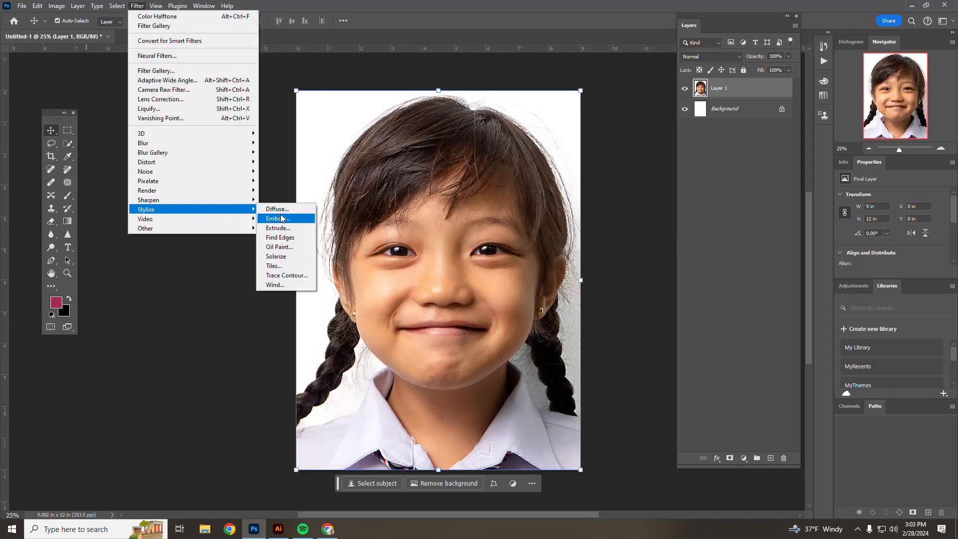
{"action": "left_click", "coordinate": [277, 247]}
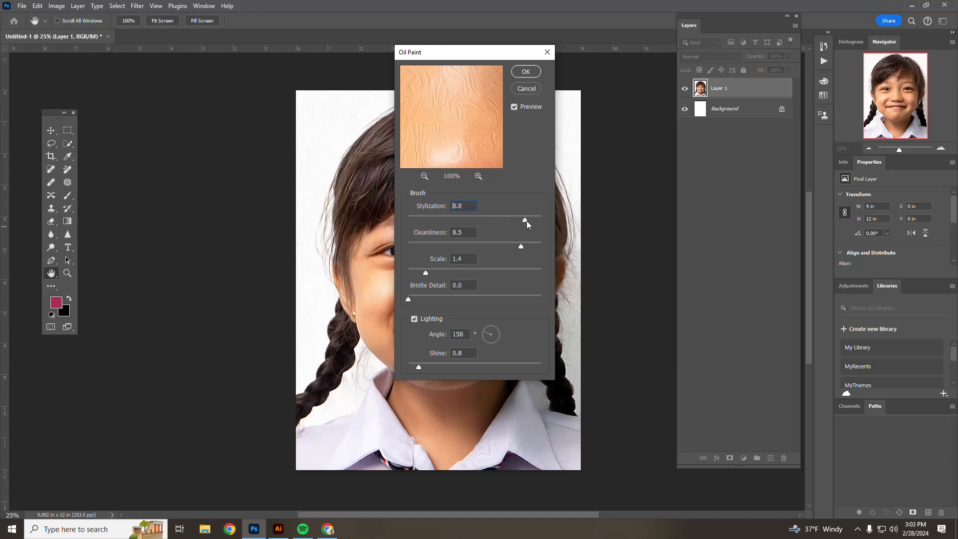
{"action": "left_click_drag", "start_coordinate": [526, 220], "coordinate": [528, 220]}
{"action": "left_click_drag", "start_coordinate": [491, 55], "coordinate": [647, 63]}
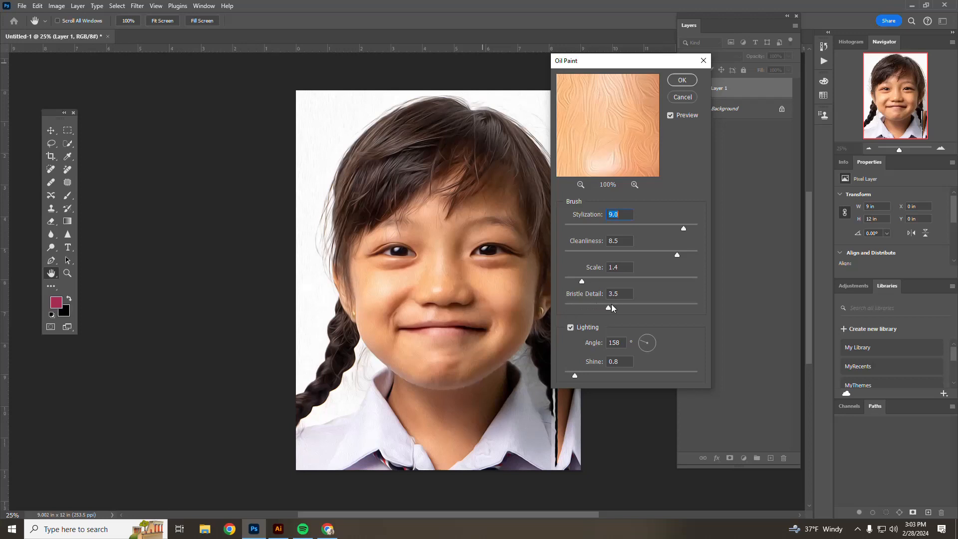
{"action": "left_click_drag", "start_coordinate": [611, 306], "coordinate": [618, 305]}
{"action": "left_click", "coordinate": [621, 282]}
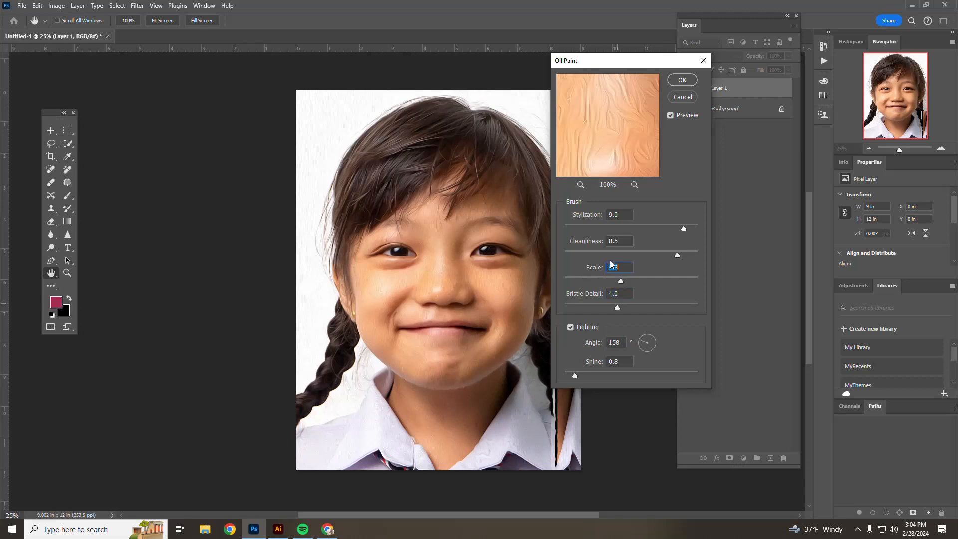
{"action": "left_click", "coordinate": [692, 227]}
{"action": "left_click", "coordinate": [660, 308]}
{"action": "left_click", "coordinate": [703, 60]}
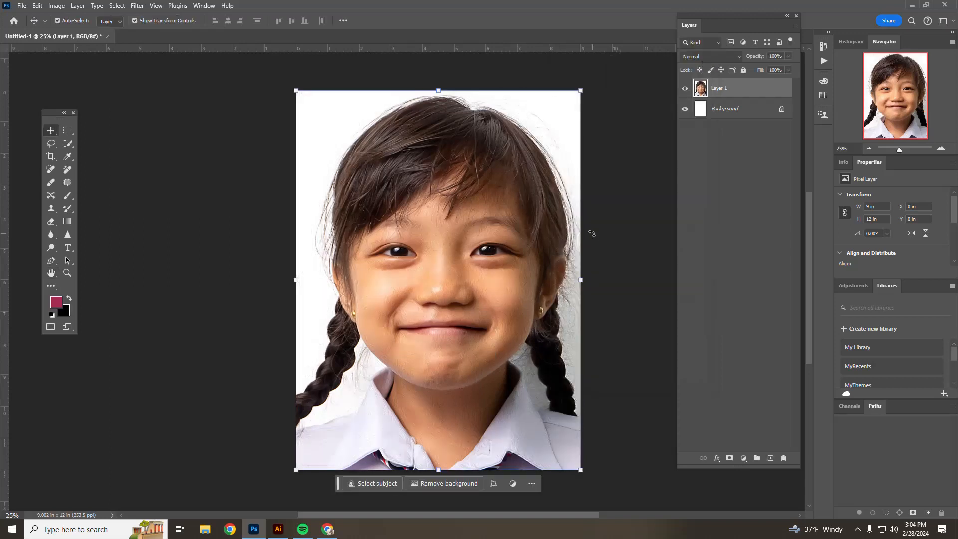
Deselect the portrait layer and switch to the traced portrait in Illustrator.
{"action": "left_click", "coordinate": [605, 206]}
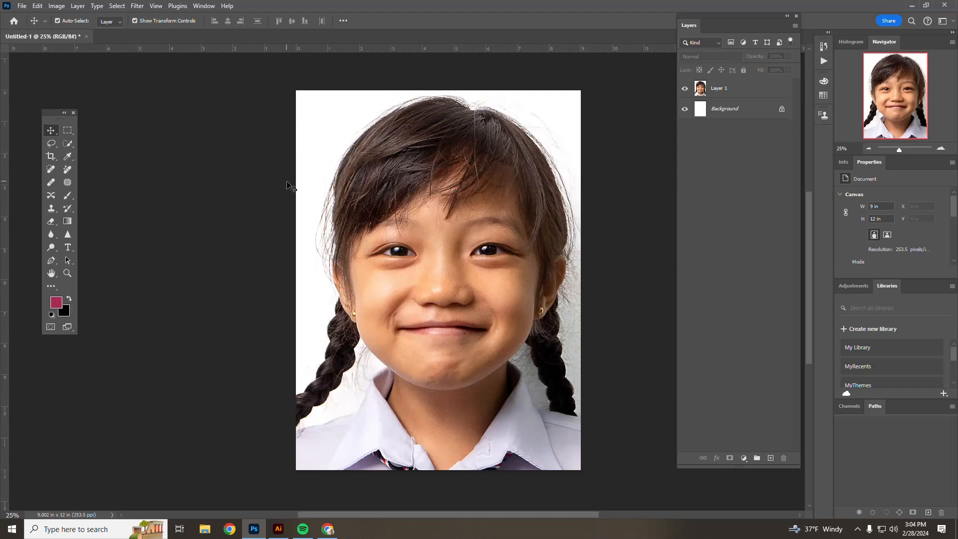
{"action": "left_click", "coordinate": [279, 530]}
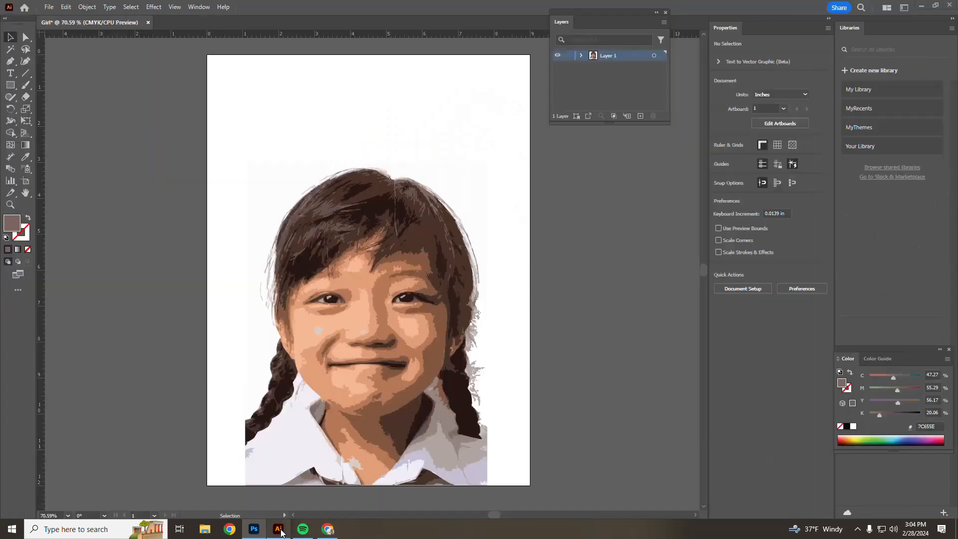